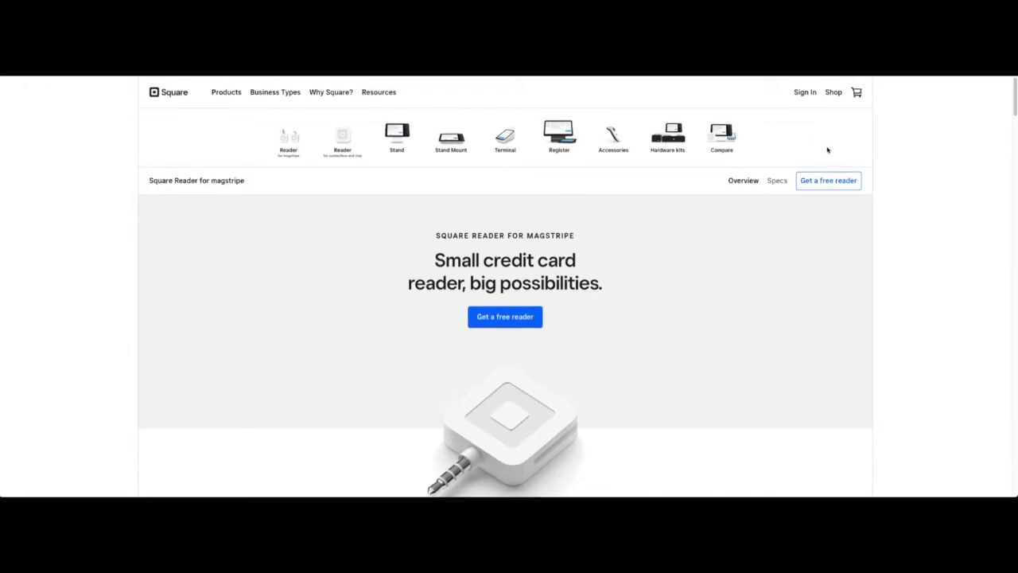
Step: Scroll the magstripe reader page back to the top and start signing up for a free reader
scroll(827, 150, down, 4)
scroll(827, 150, up, 3)
scroll(761, 173, up, 1)
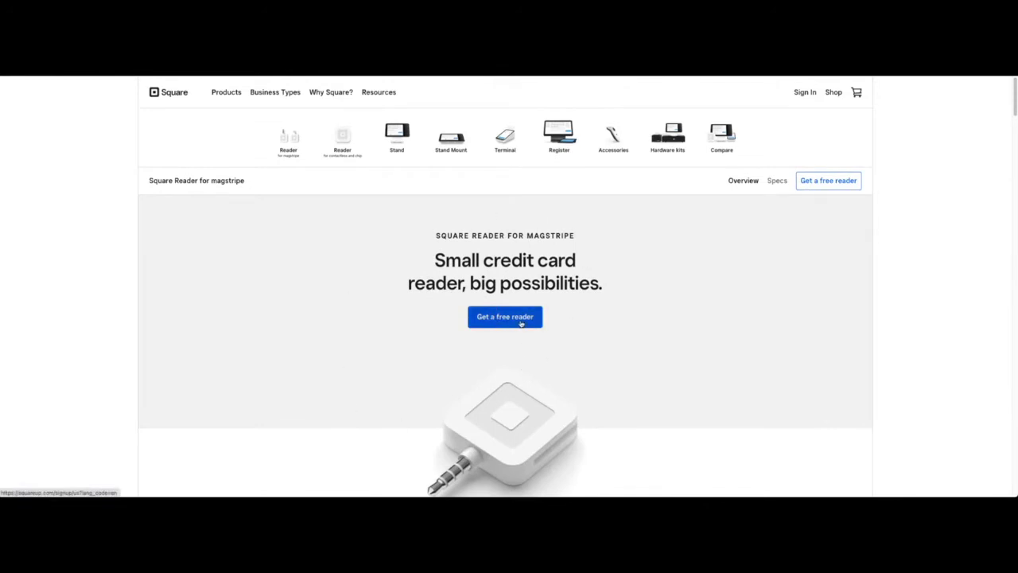
click(521, 323)
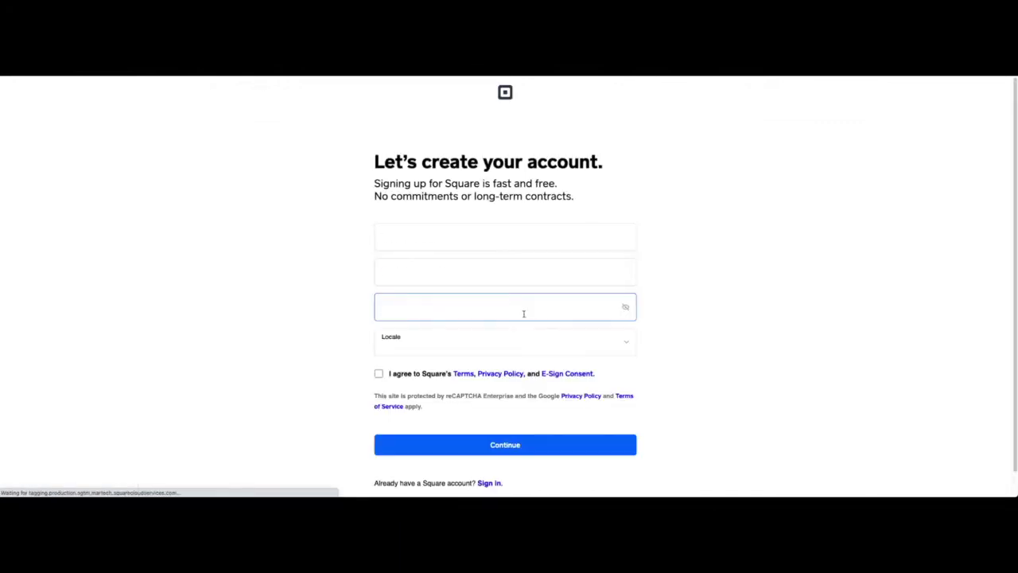
Step: Enter the account email and password, keeping United States (English) as the locale
click(496, 234)
click(706, 327)
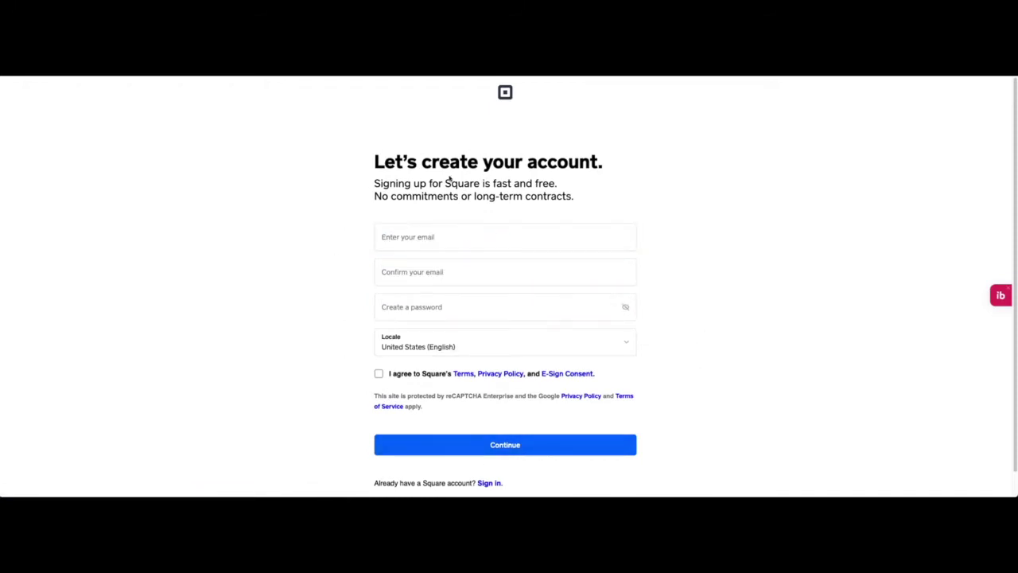
click(454, 242)
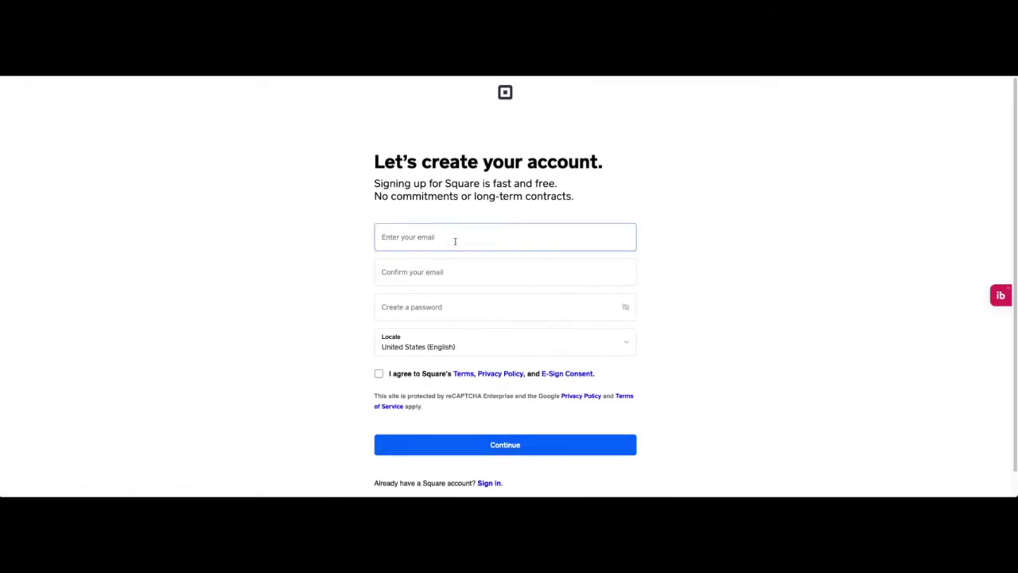
click(457, 238)
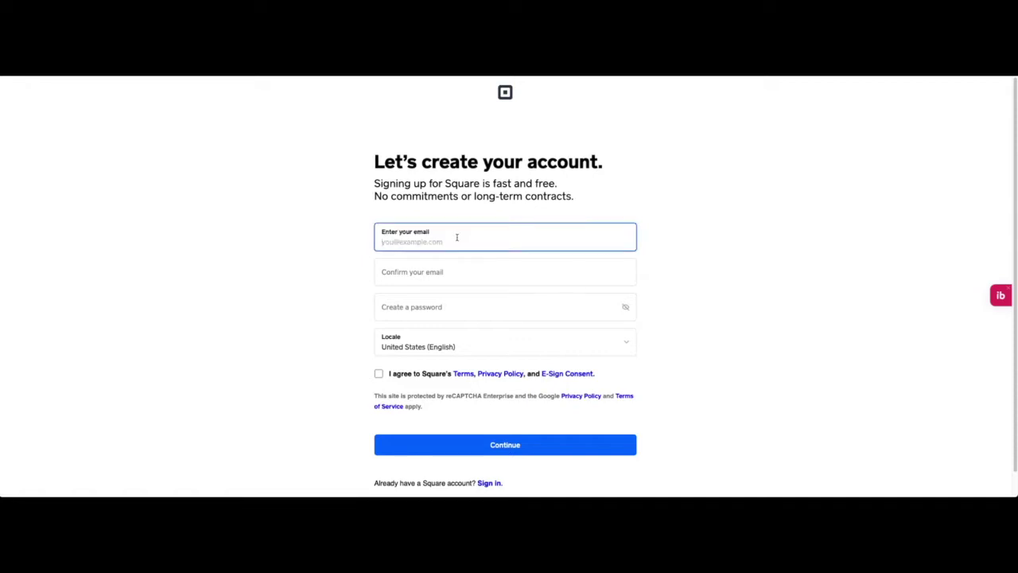
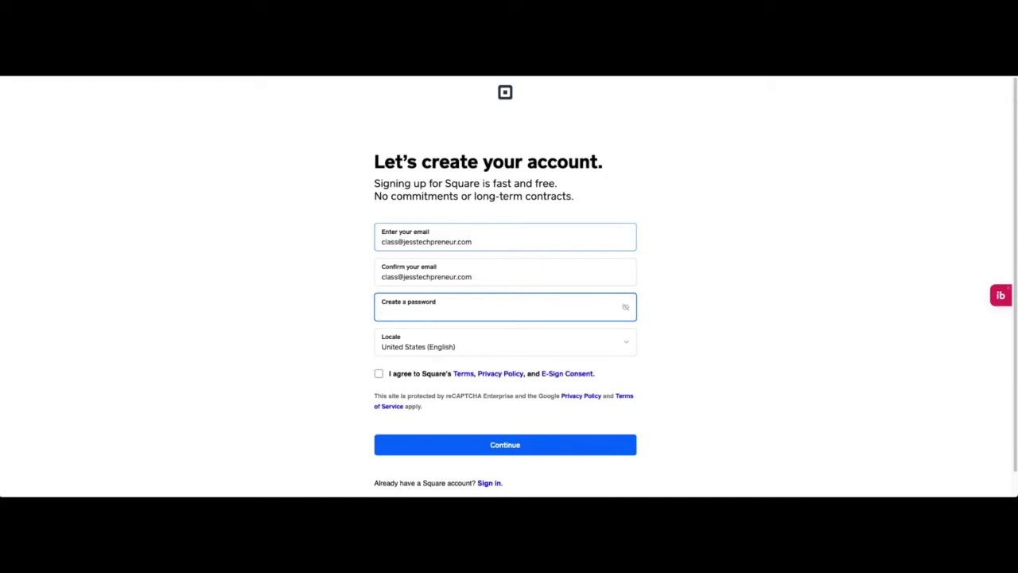
key(Tab)
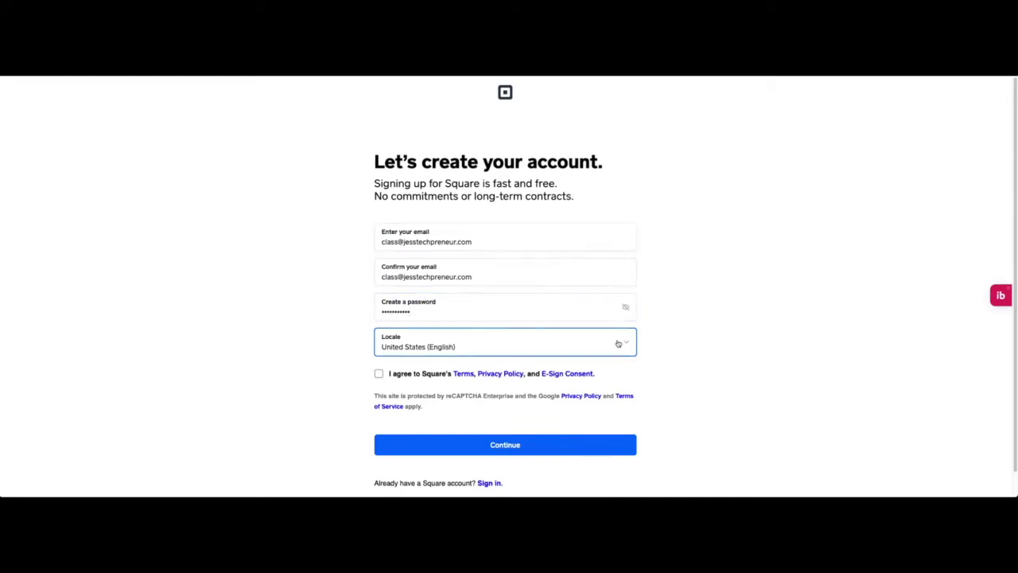
click(618, 343)
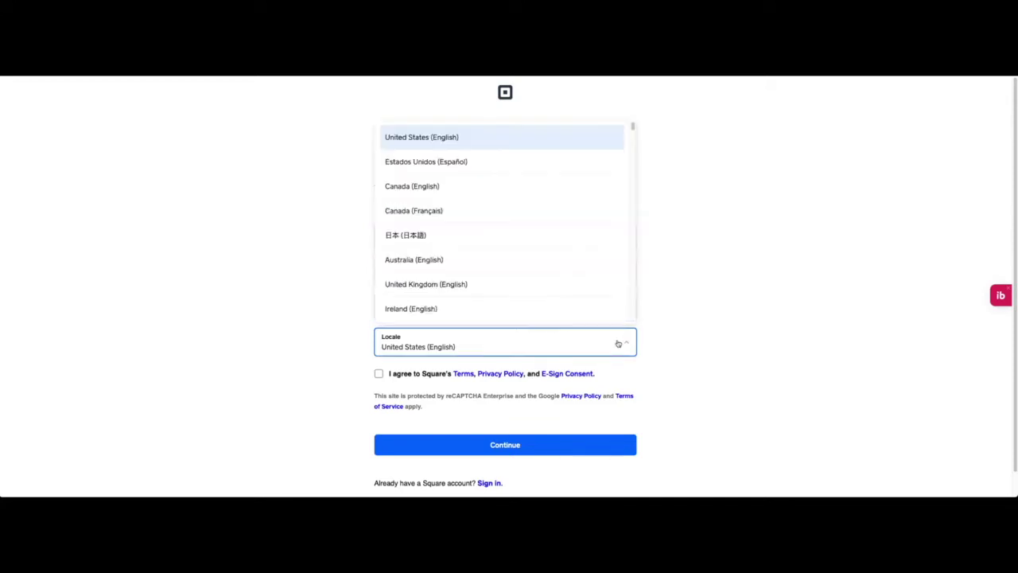
click(618, 343)
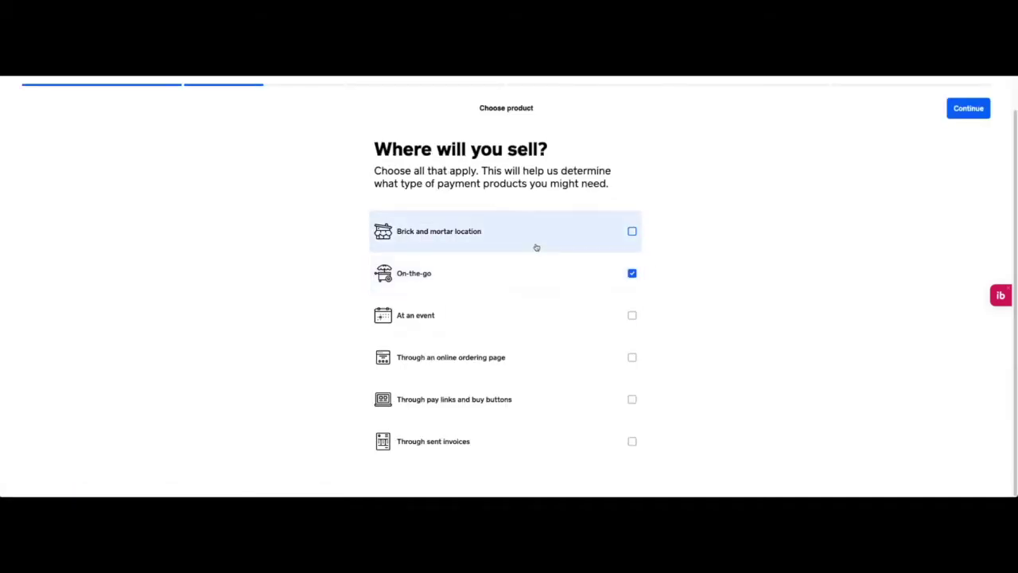
Step: Select brick and mortar, events and online ordering page as selling channels, leaving invoices unchecked
click(533, 246)
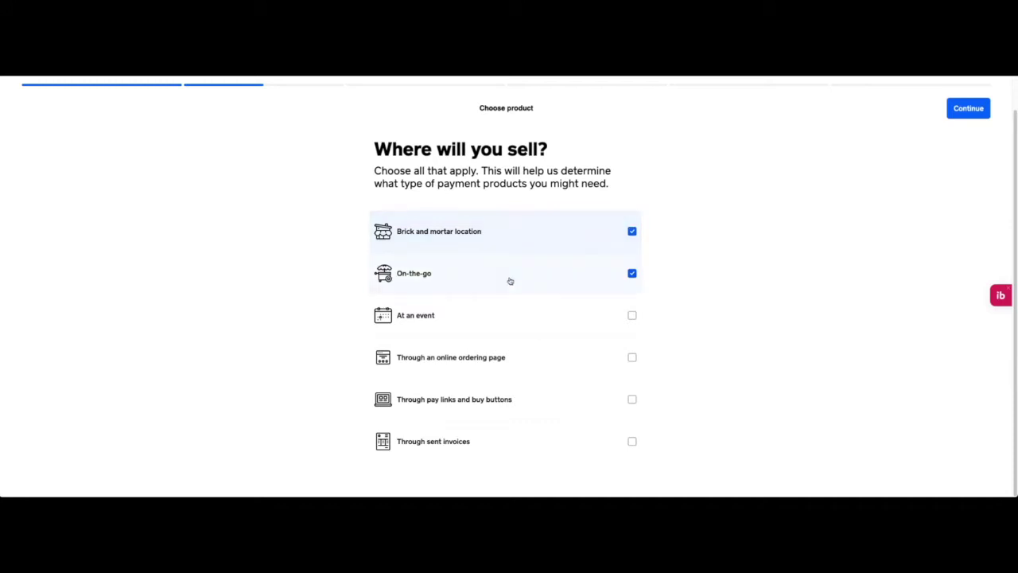
click(550, 327)
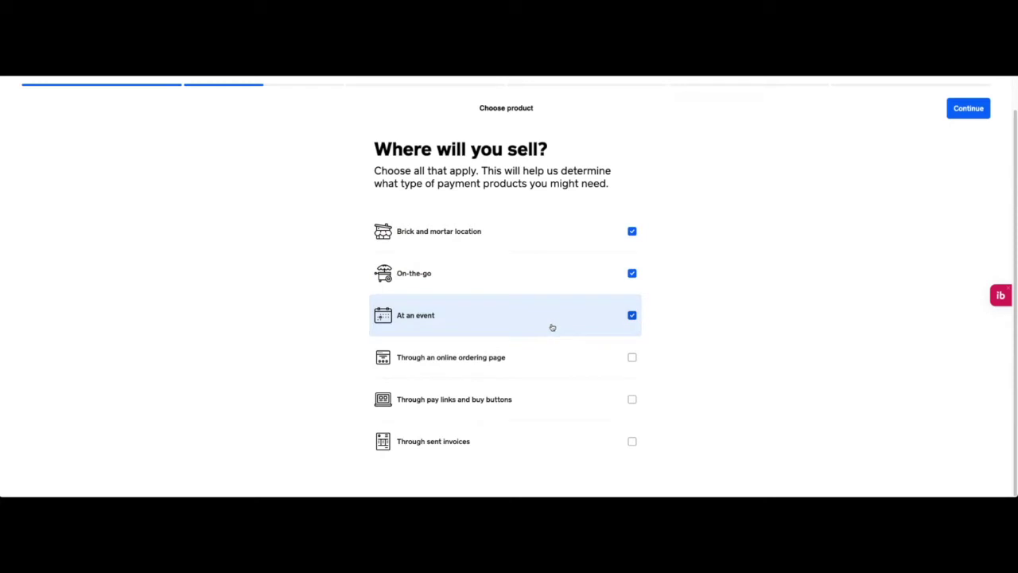
click(565, 354)
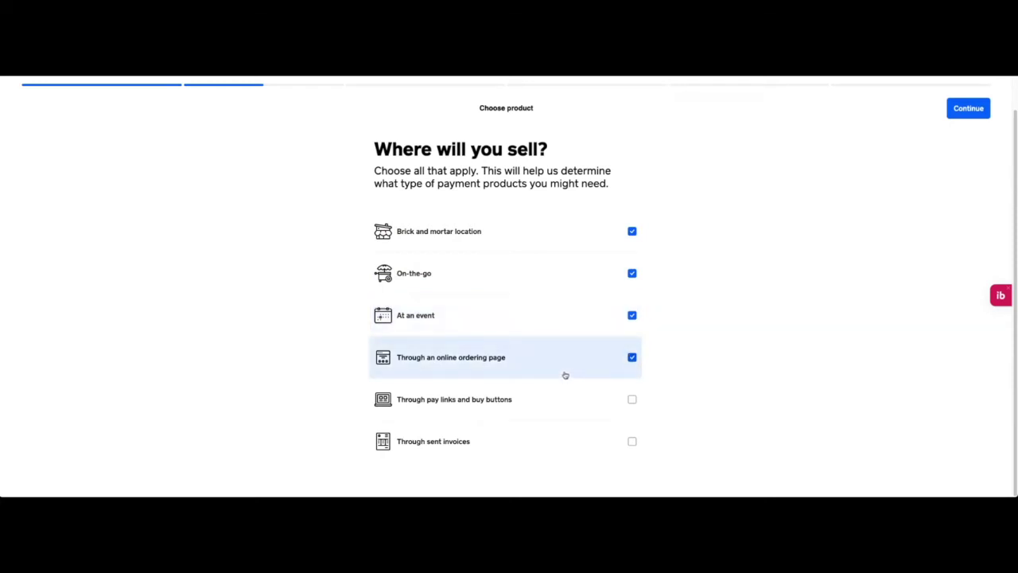
click(578, 450)
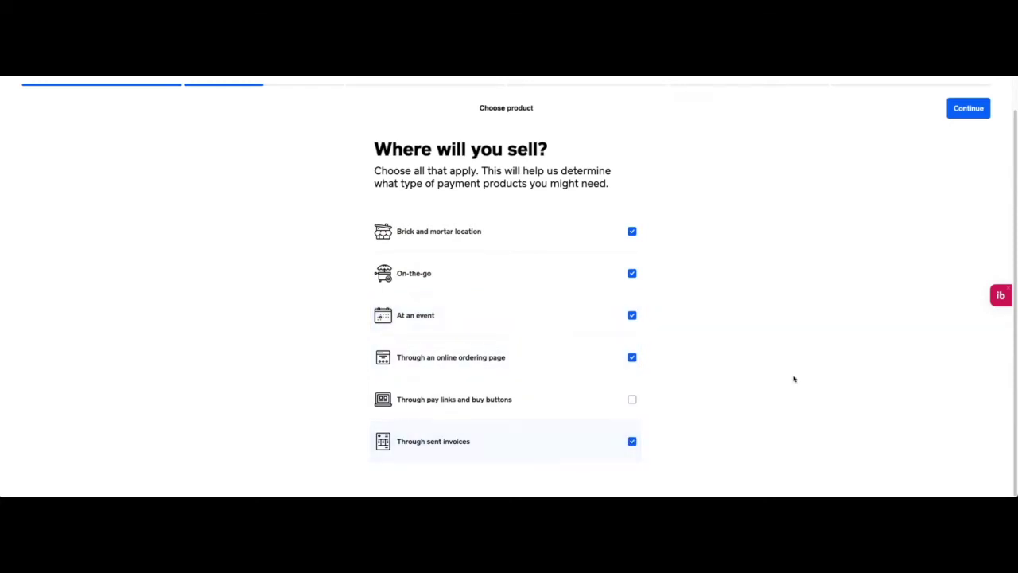
click(604, 439)
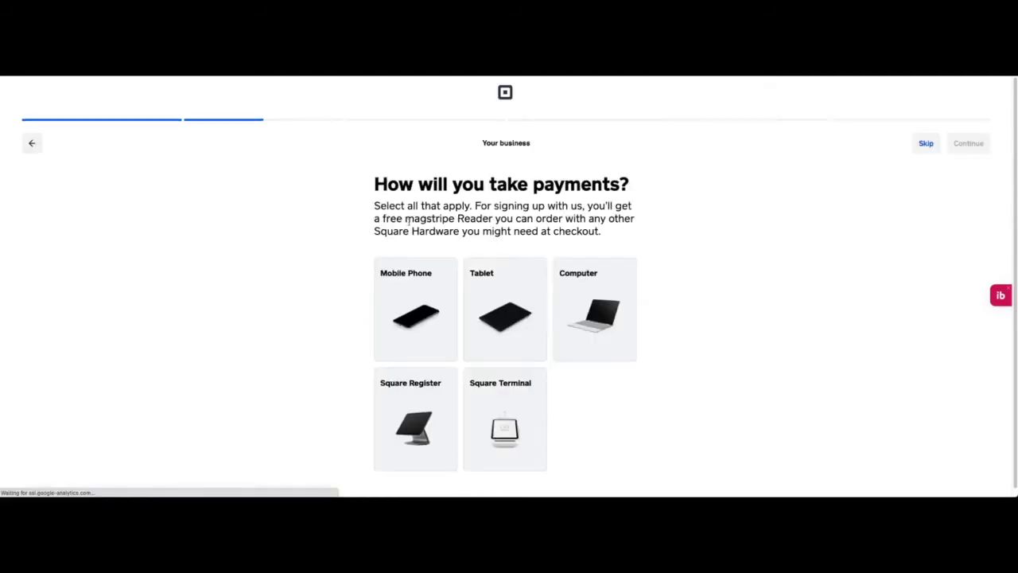
Step: Choose Mobile Phone, Computer and Tablet as payment devices and continue
click(419, 324)
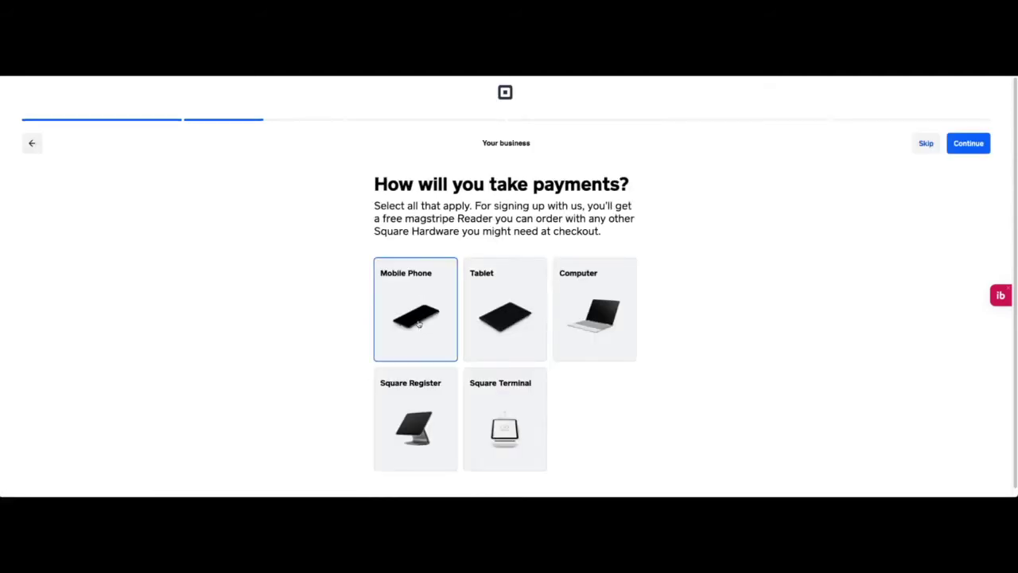
click(602, 313)
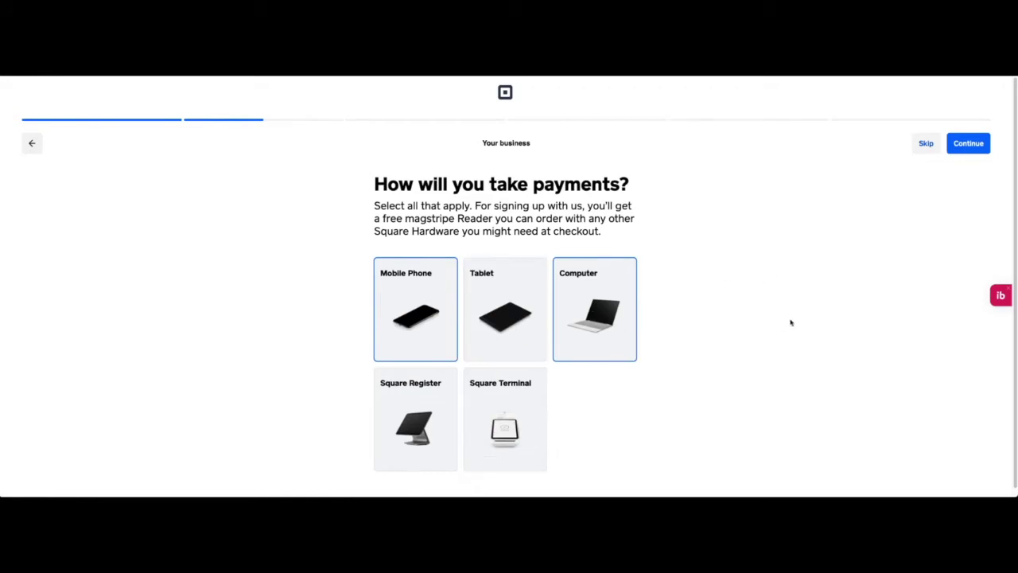
click(500, 310)
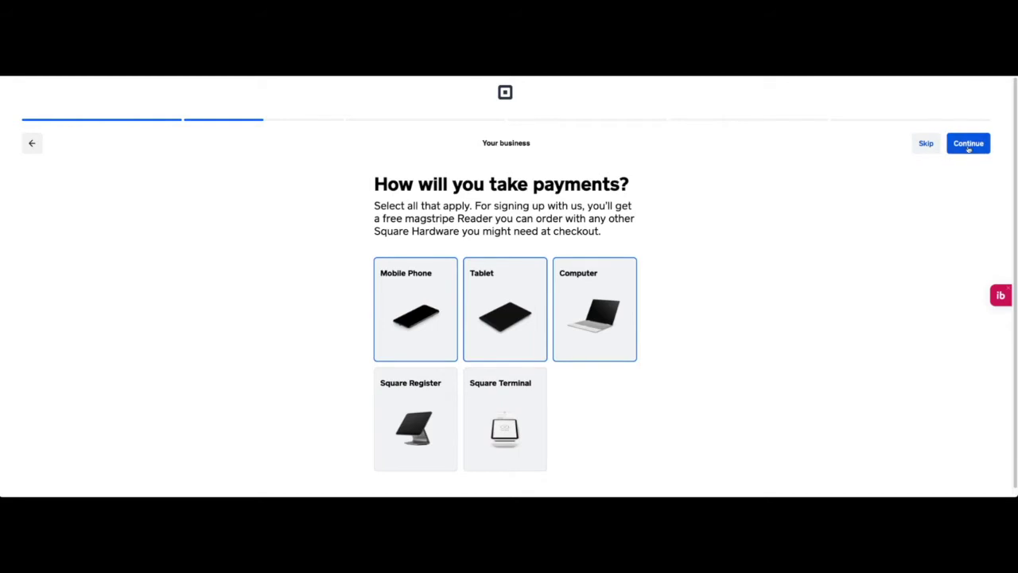
click(954, 150)
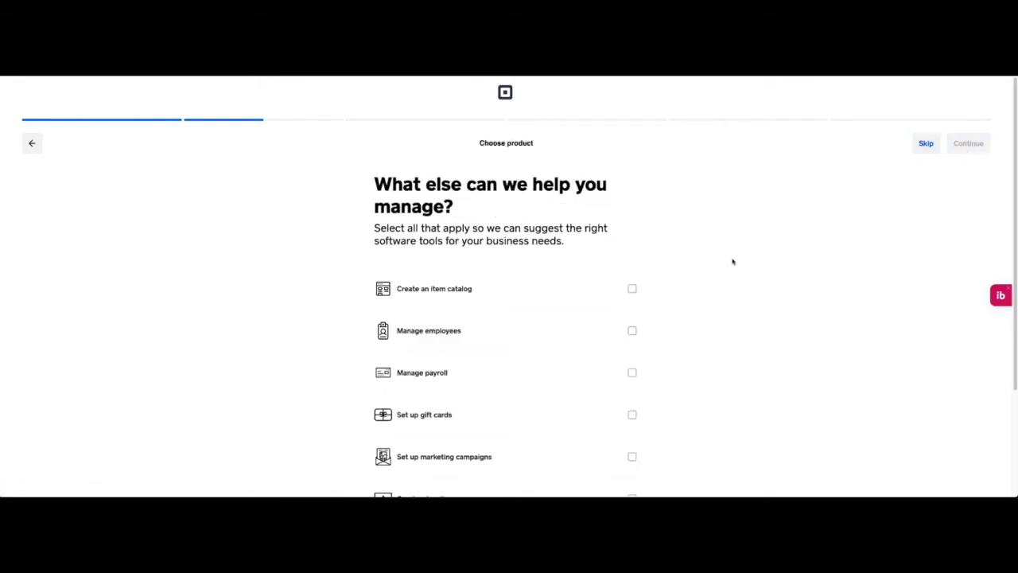
Step: Tick Create an item catalog and Manage employees as the extra management needs
scroll(715, 252, down, 1)
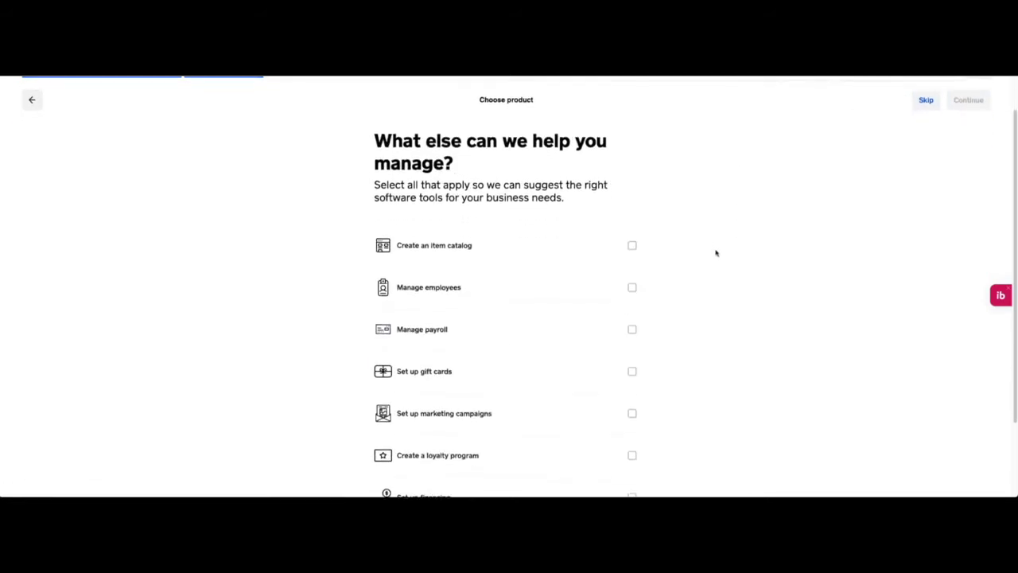
scroll(716, 252, down, 2)
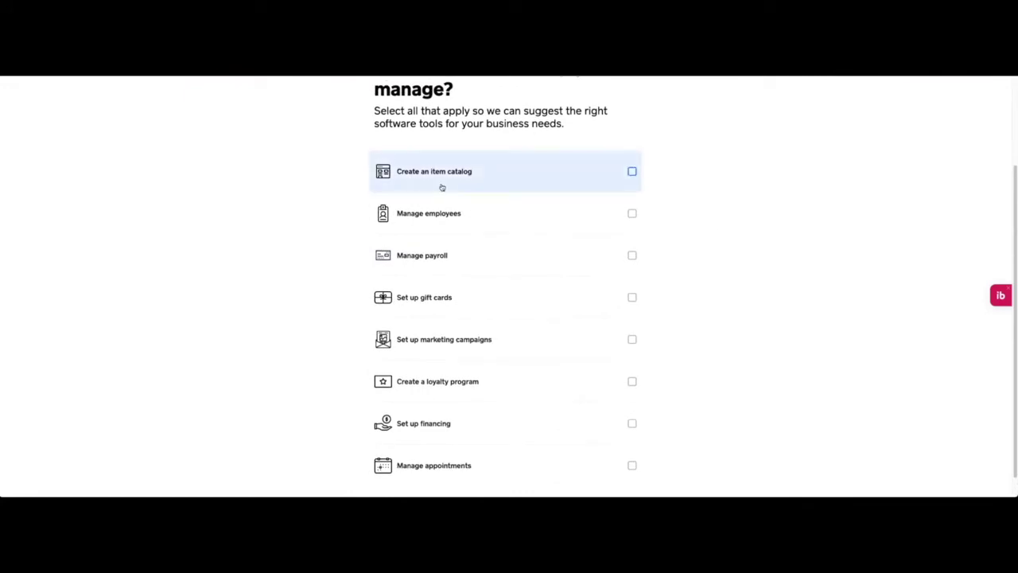
click(458, 182)
click(430, 222)
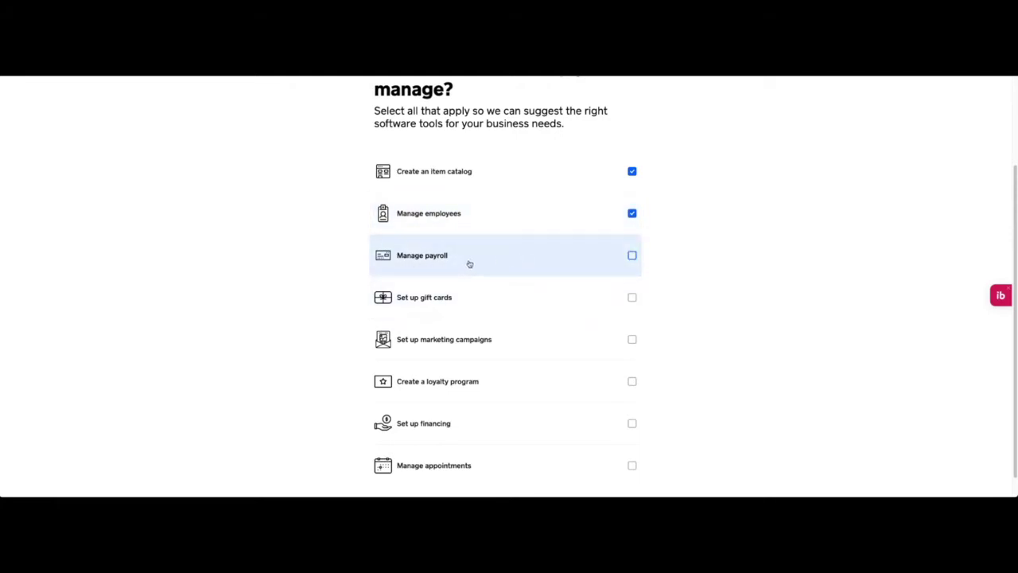
scroll(533, 255, down, 1)
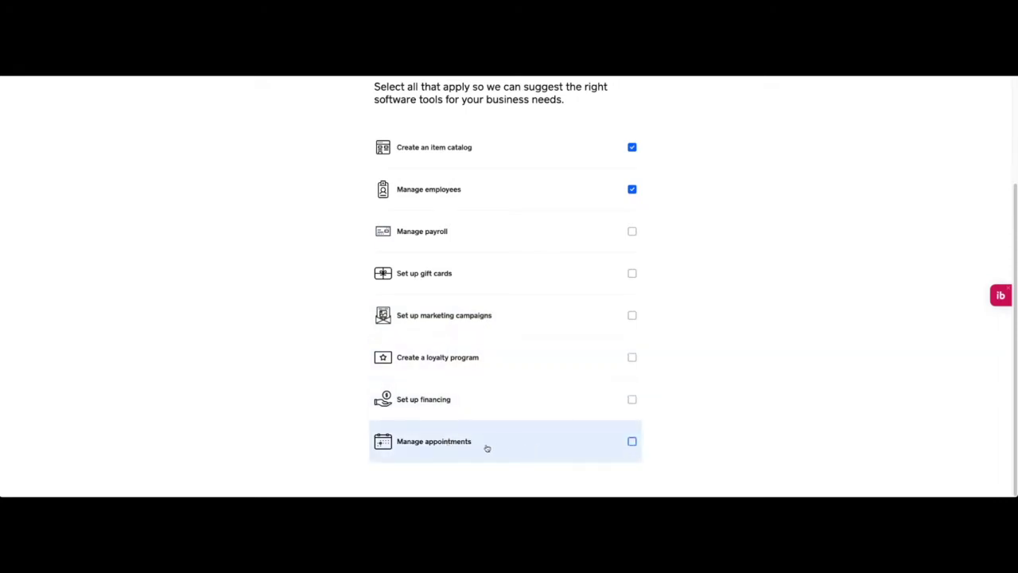
scroll(865, 175, up, 2)
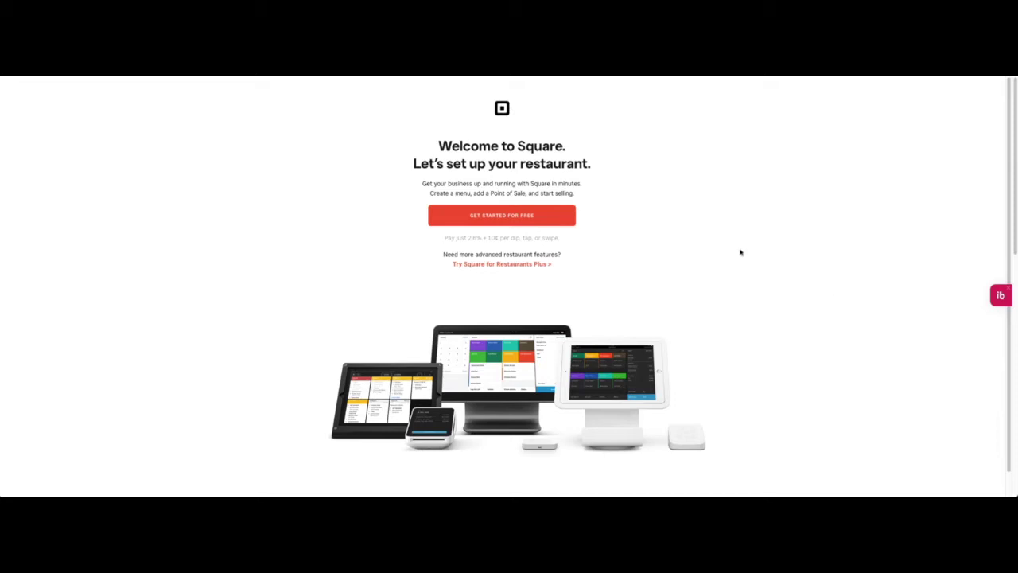
Step: Highlight the welcome headline and 2.6% pricing line, then get started with the free setup
drag(423, 163, 625, 174)
click(647, 203)
drag(447, 236, 618, 234)
click(618, 234)
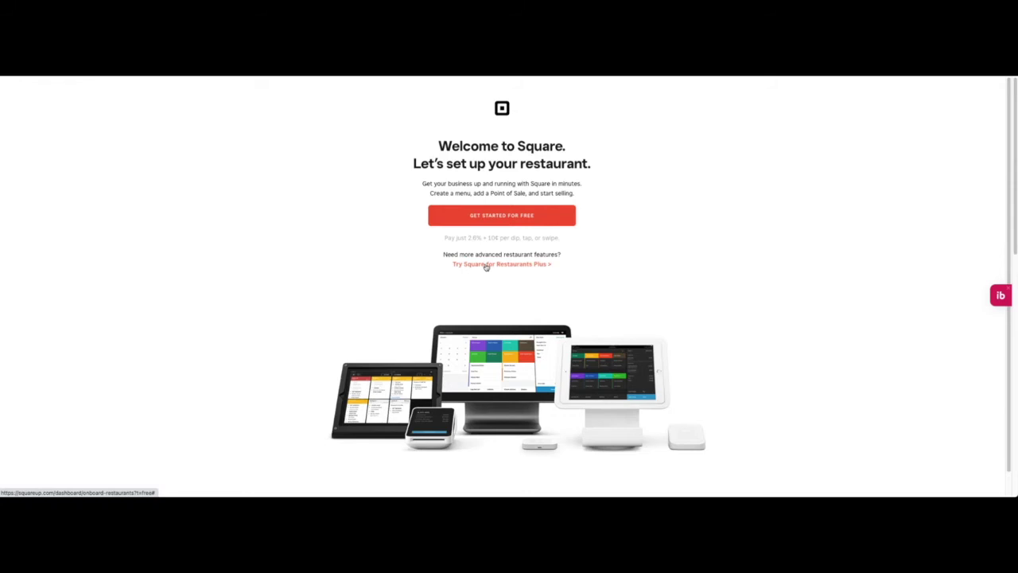
click(507, 216)
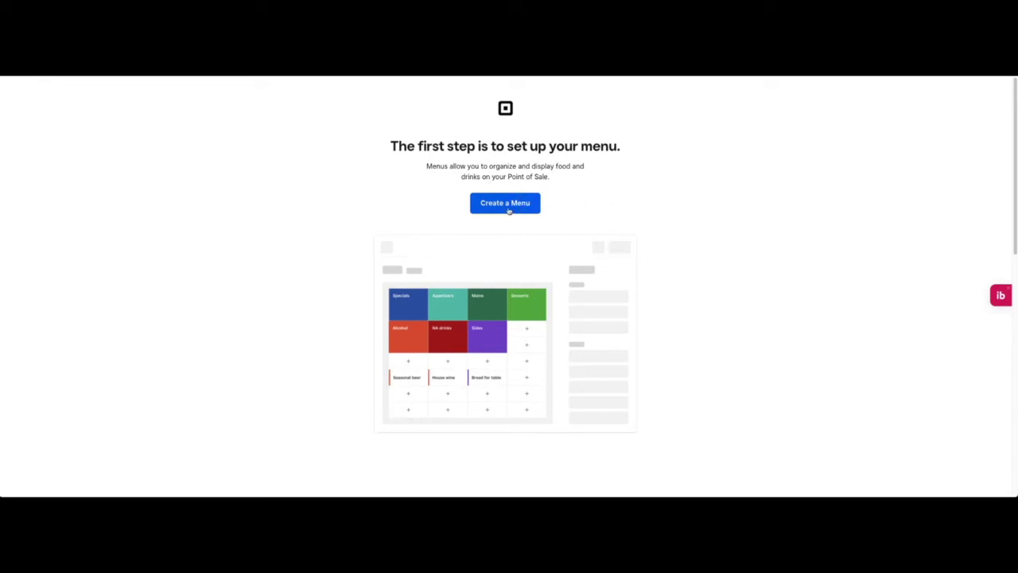
Step: Start creating a menu, then close the Create a menu dialog
click(508, 207)
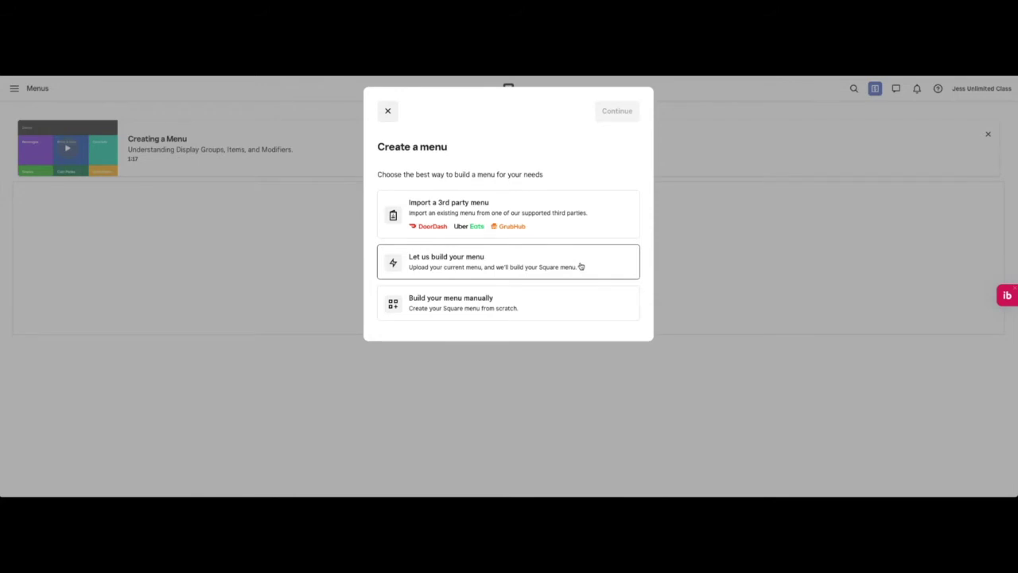
click(388, 111)
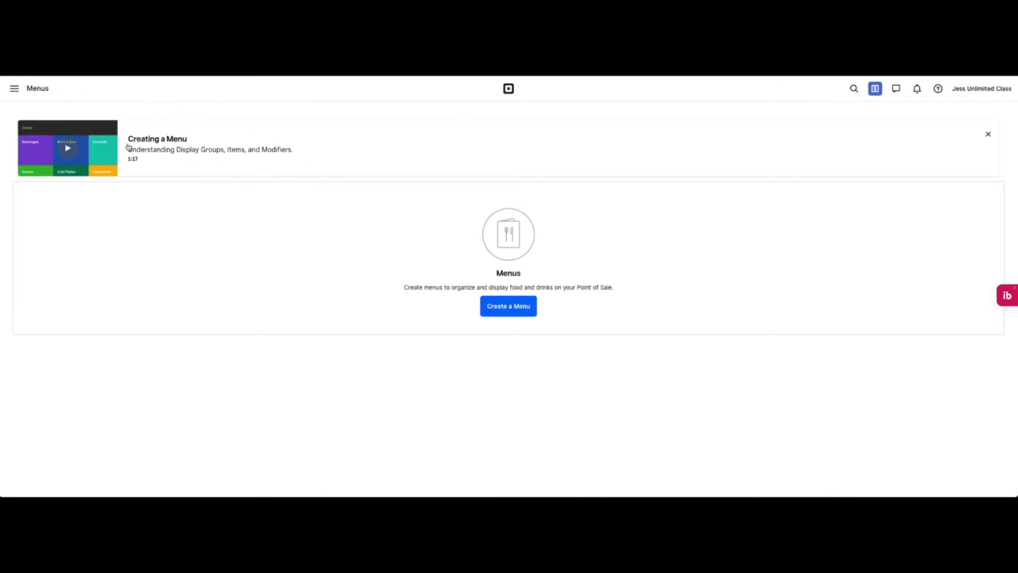
click(13, 90)
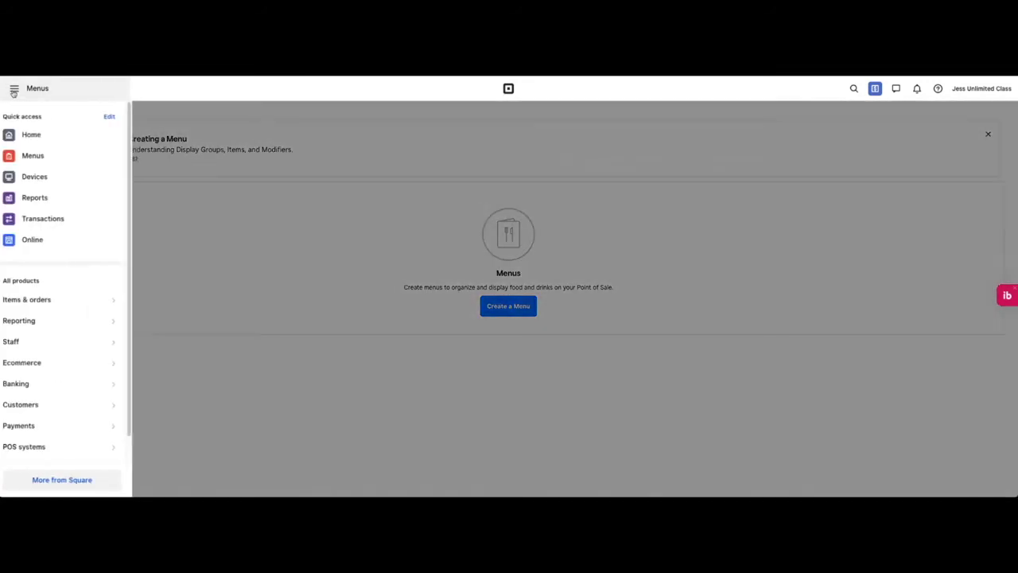
click(13, 91)
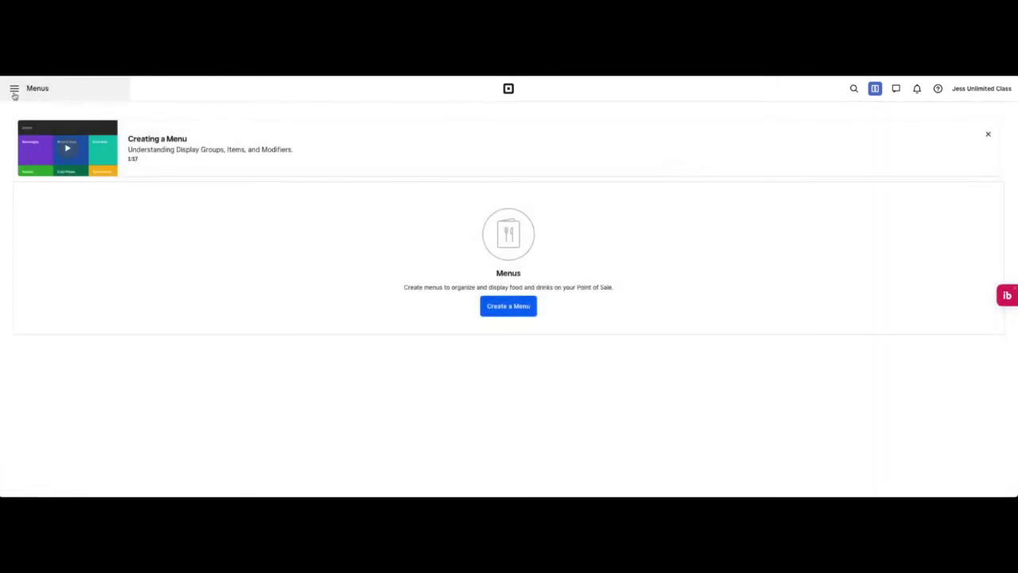
click(14, 91)
click(37, 135)
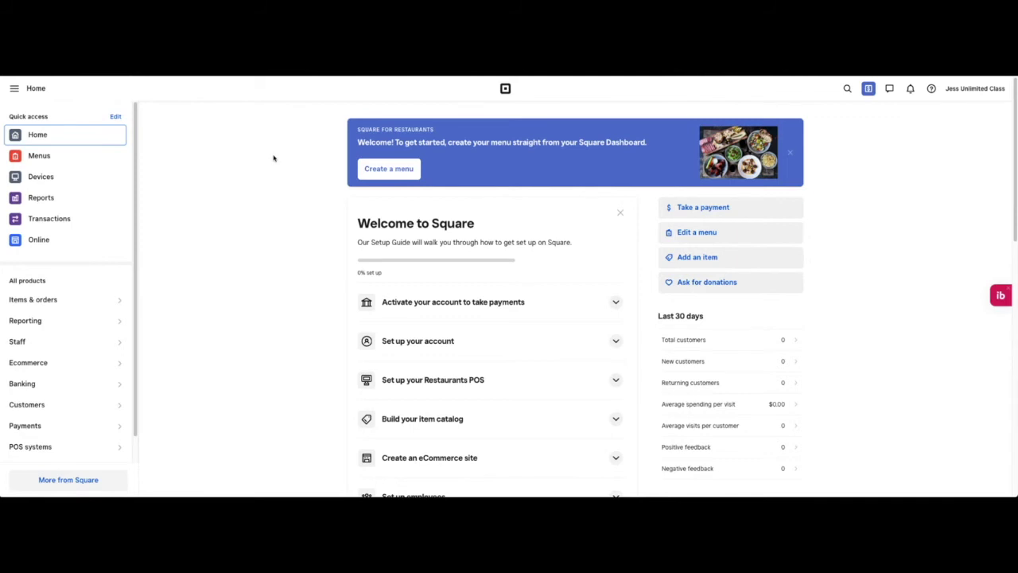
click(264, 206)
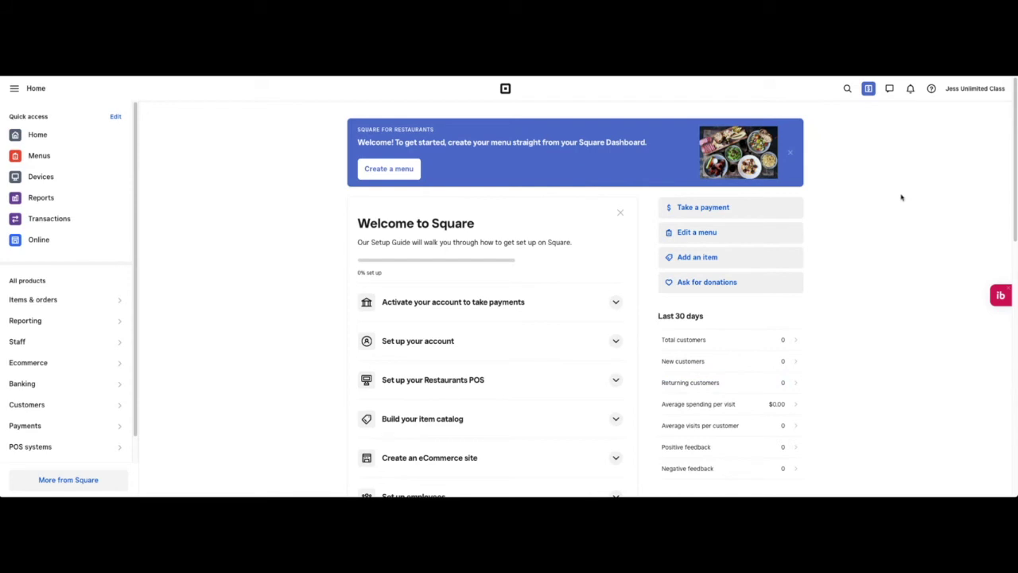
click(14, 89)
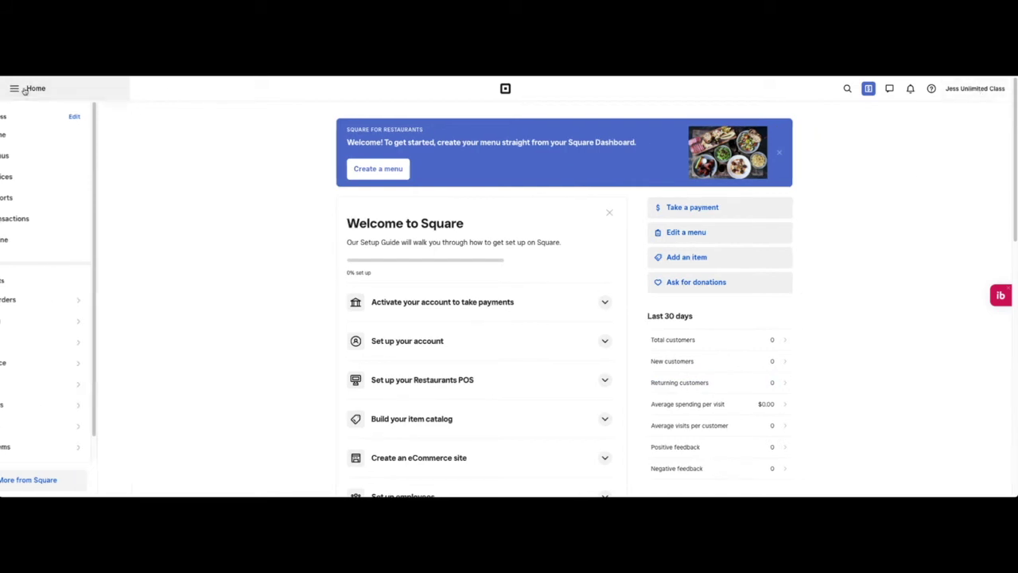
click(14, 89)
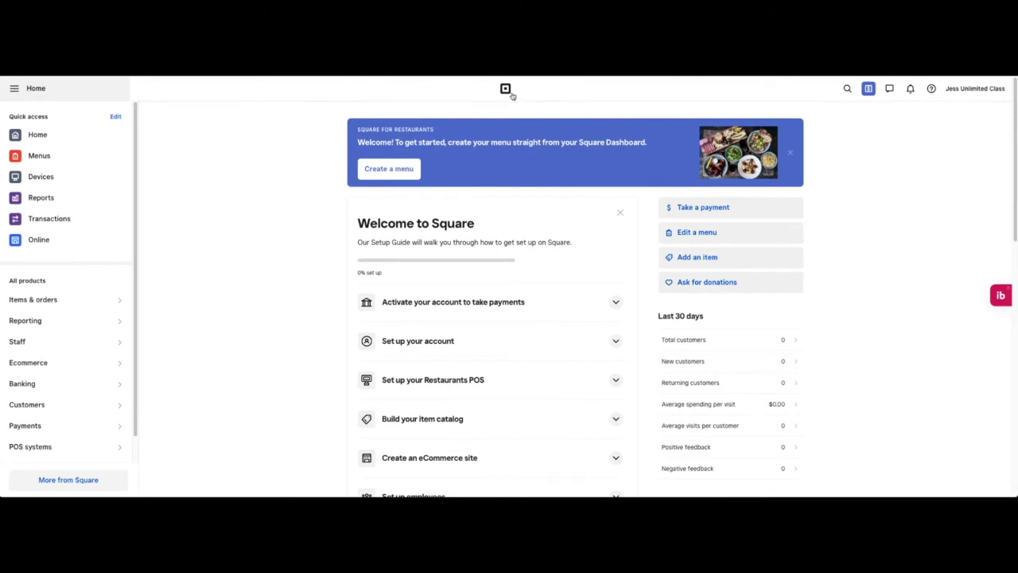
click(847, 88)
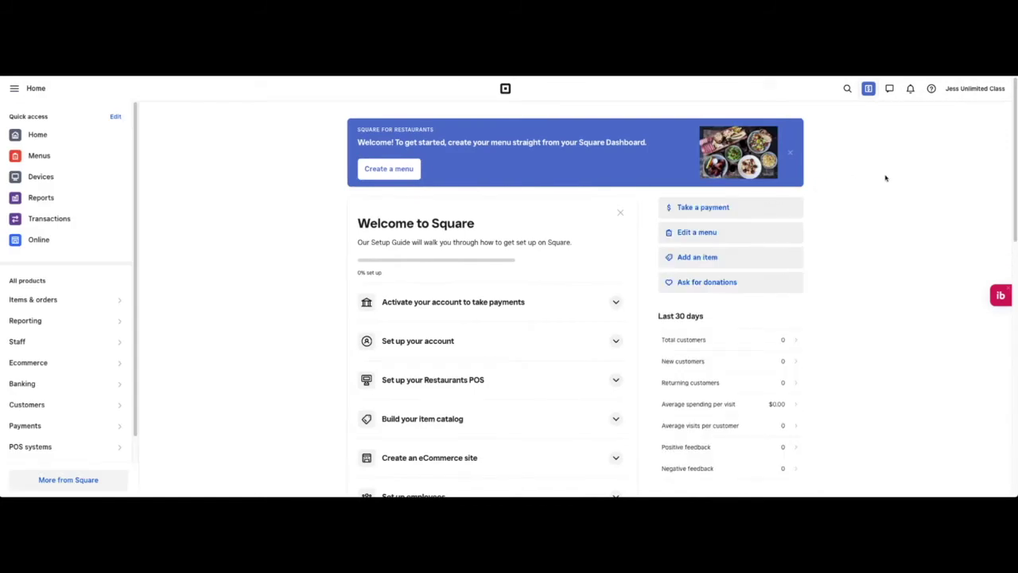
click(889, 90)
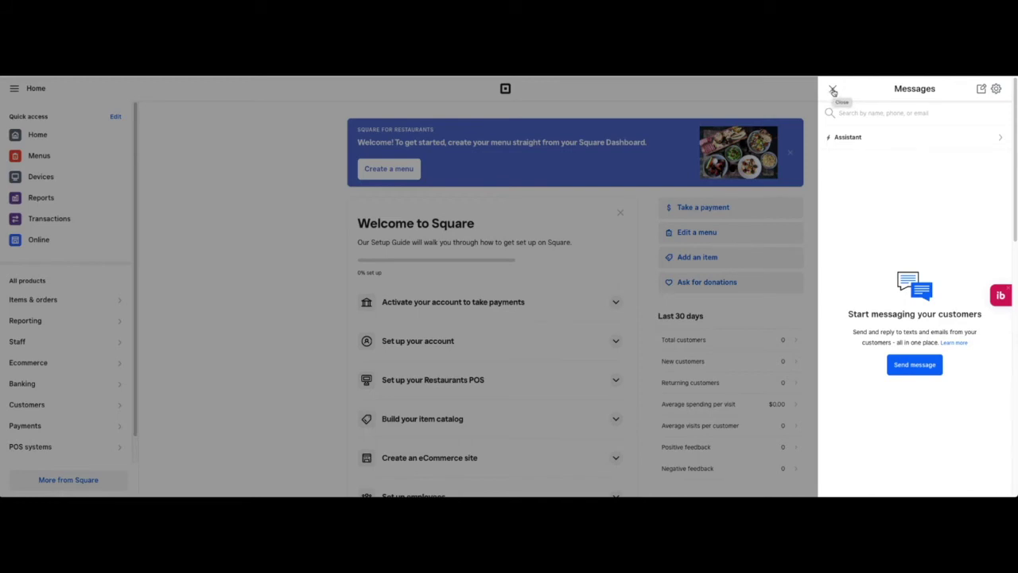
click(833, 90)
click(911, 88)
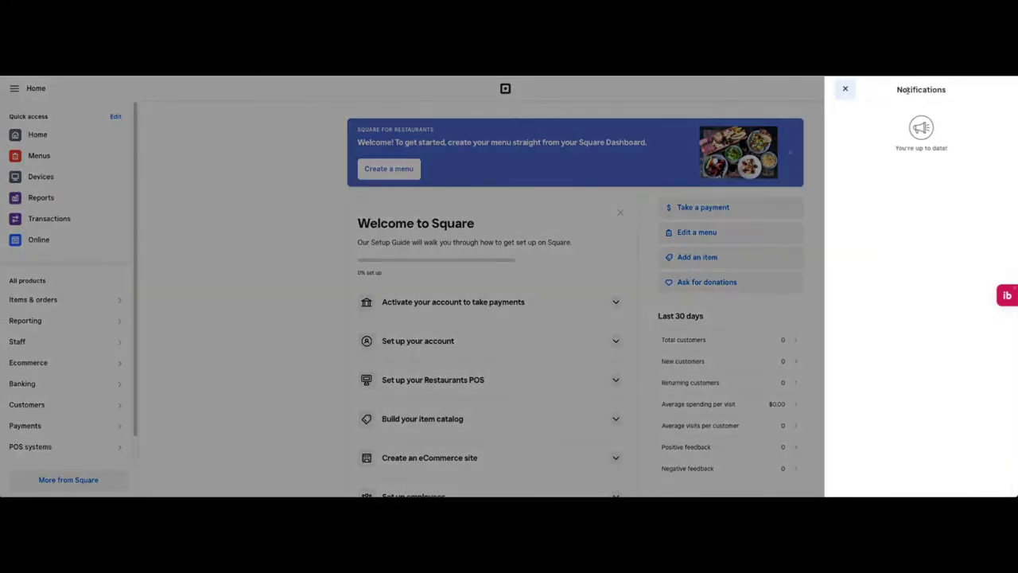
click(846, 90)
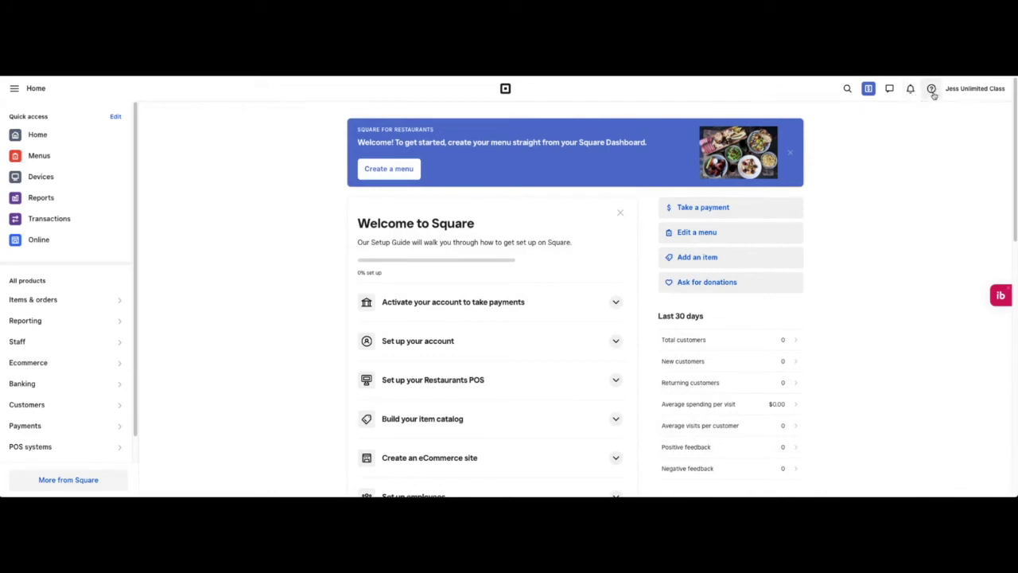
Step: Check the account dropdown, then open the Quick access editor from the sidebar
click(972, 89)
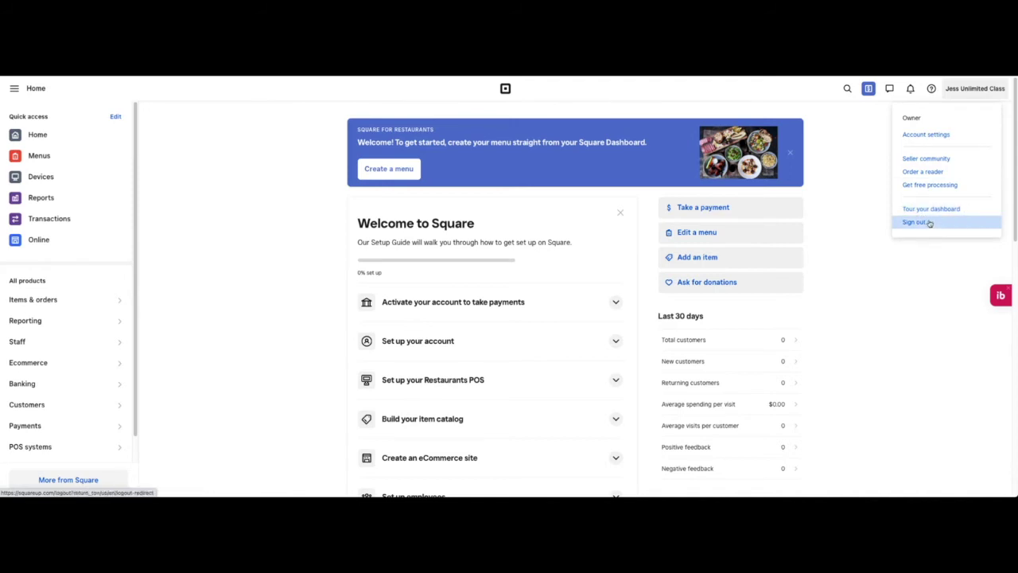
click(857, 226)
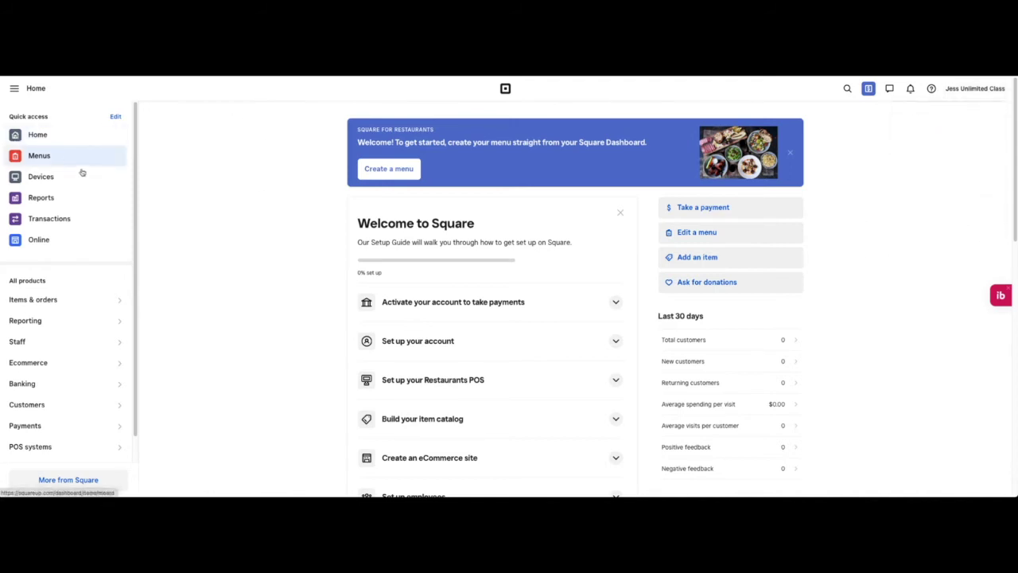
scroll(78, 314, down, 1)
scroll(79, 313, up, 1)
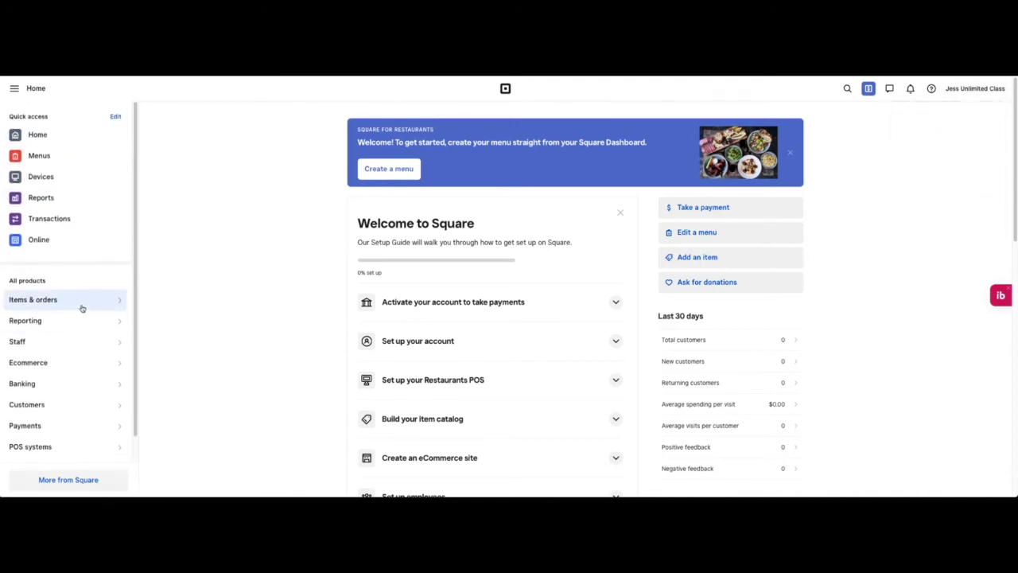
click(115, 117)
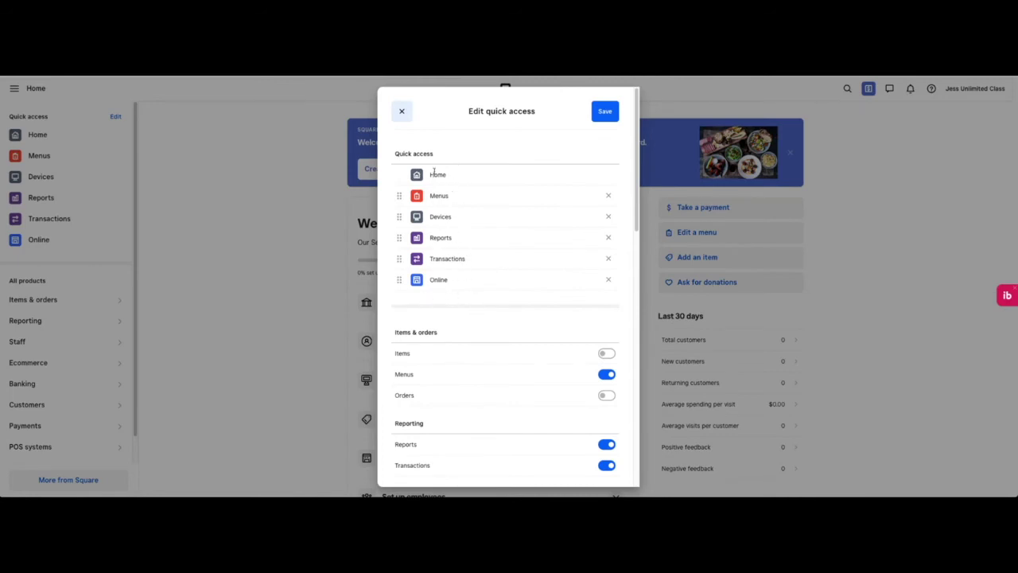
Step: Add Online Checkout, Gift Cards and Balance to the quick access shortcuts
scroll(509, 308, down, 10)
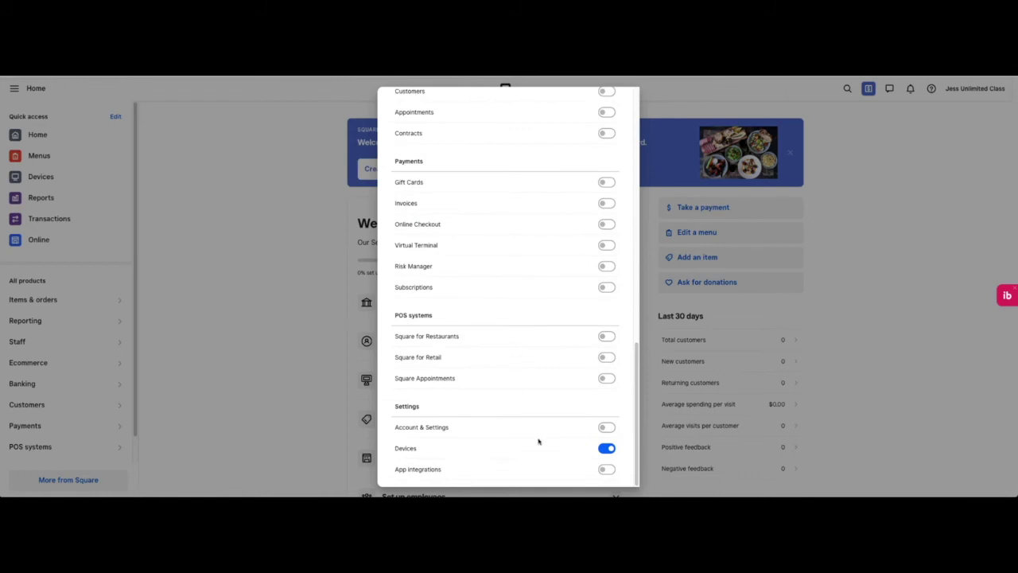
scroll(544, 368, up, 3)
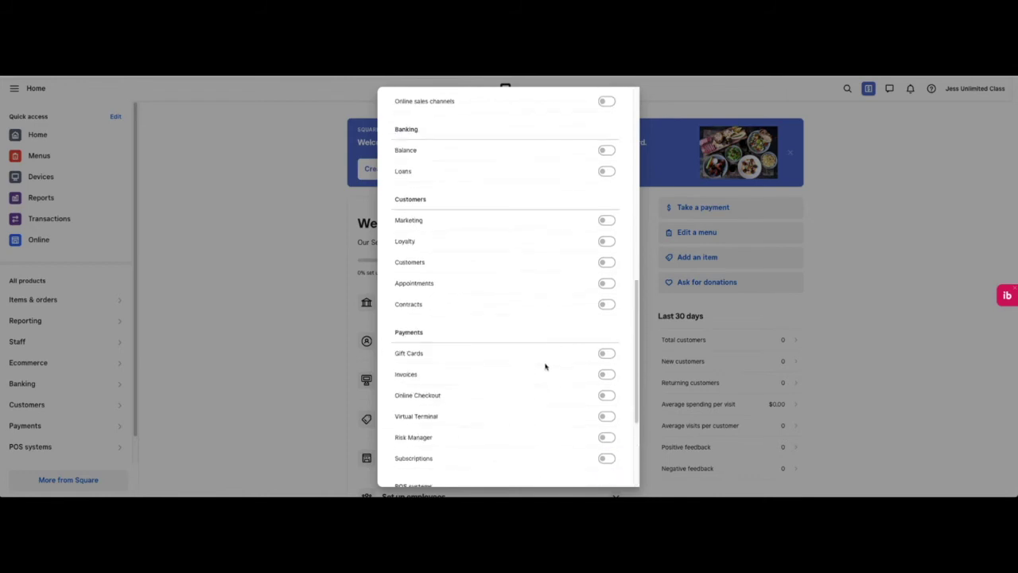
click(606, 394)
scroll(561, 387, up, 1)
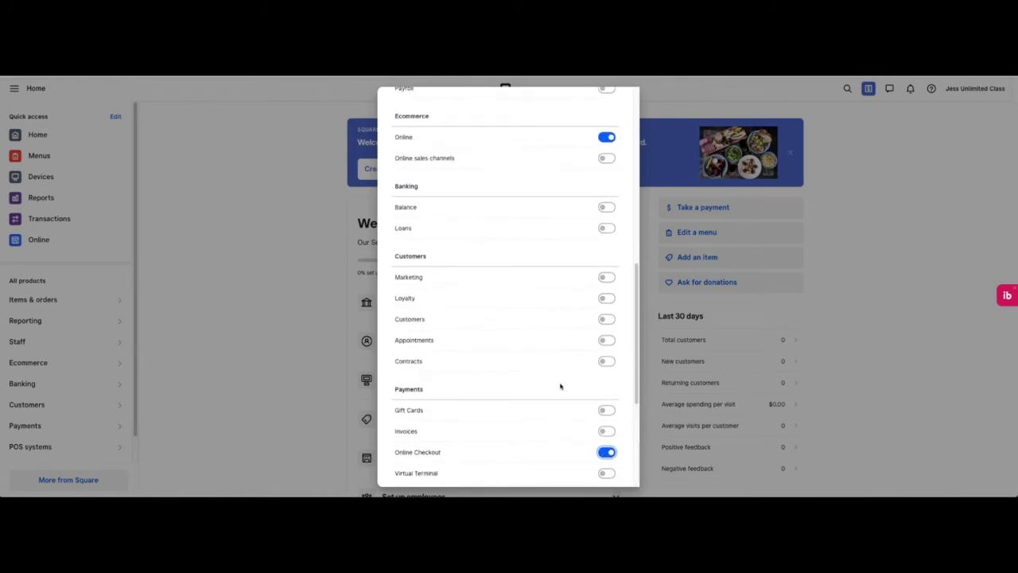
click(608, 409)
scroll(497, 318, up, 3)
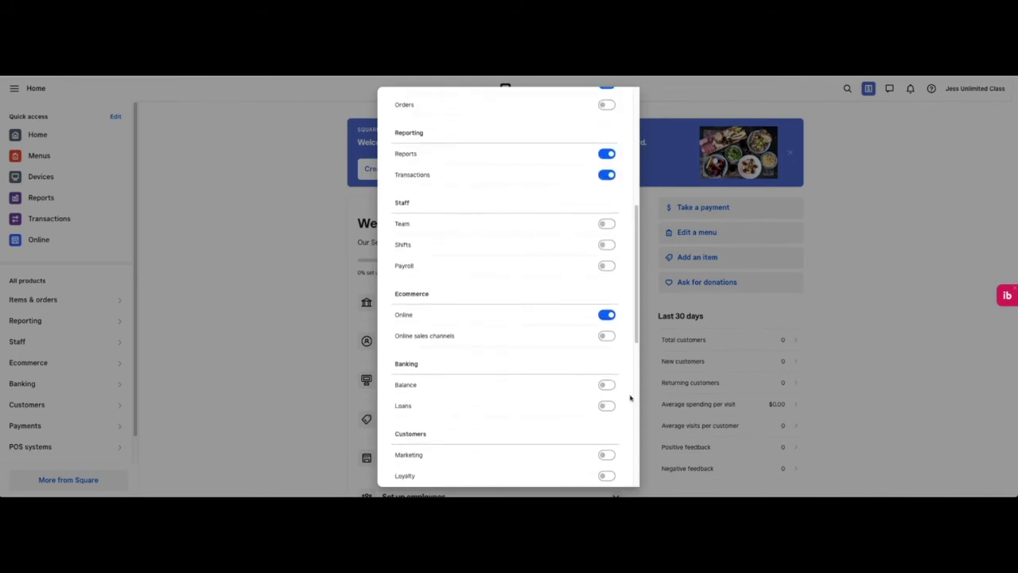
click(608, 385)
Step: Remove Menus, Devices and Reports from quick access and save the shortcuts
scroll(560, 320, up, 1)
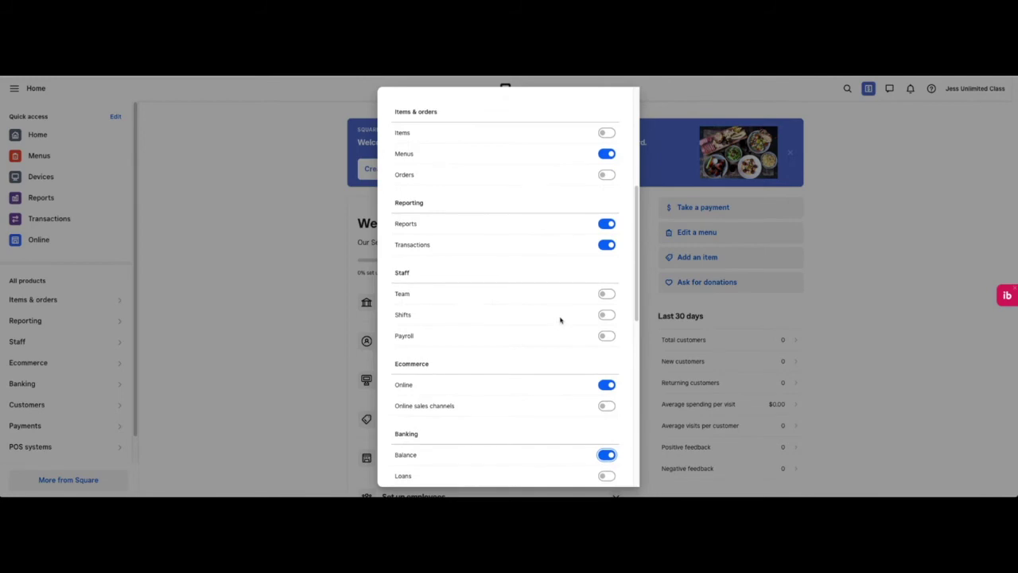
scroll(561, 320, up, 5)
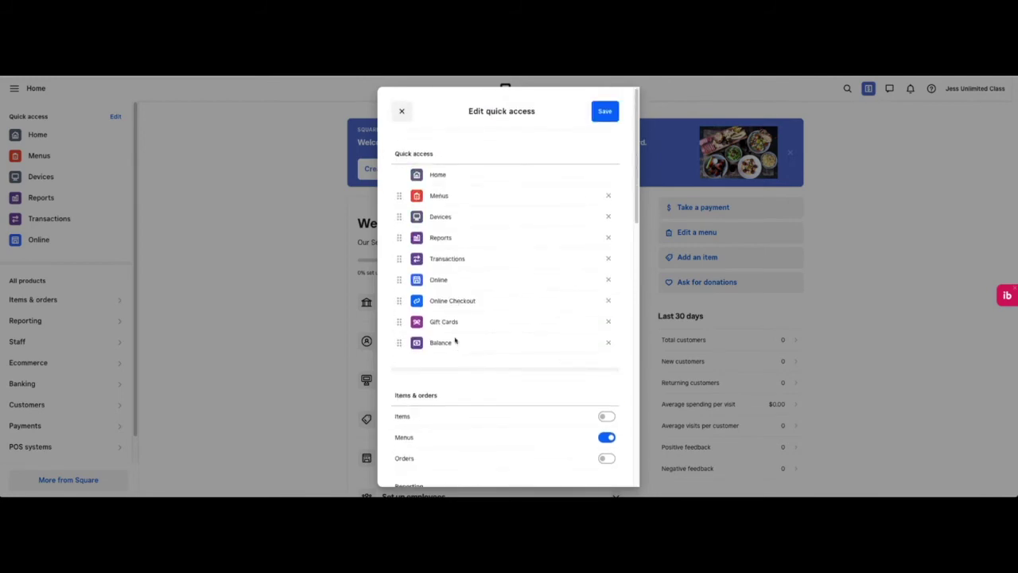
click(608, 196)
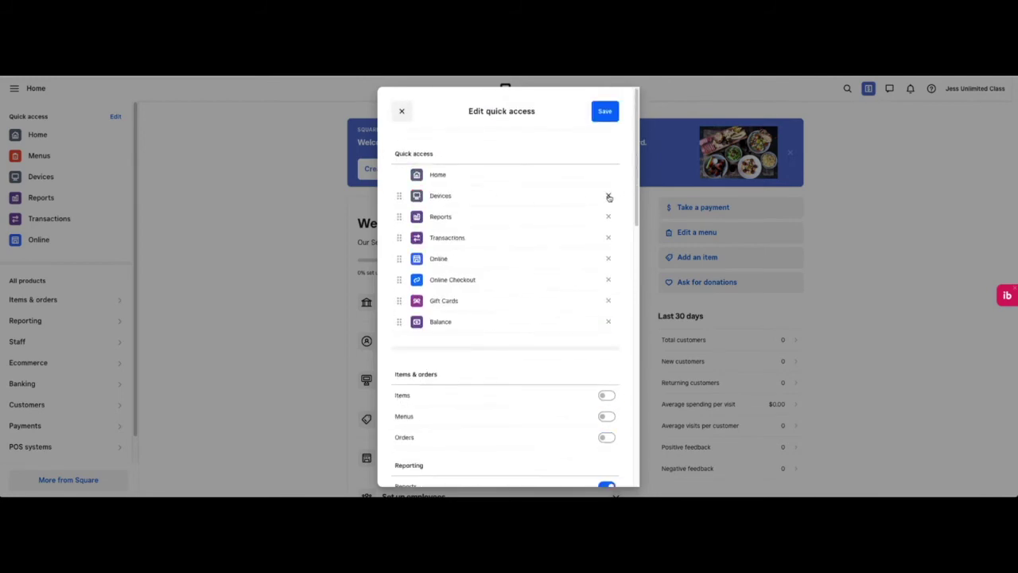
click(608, 195)
click(608, 196)
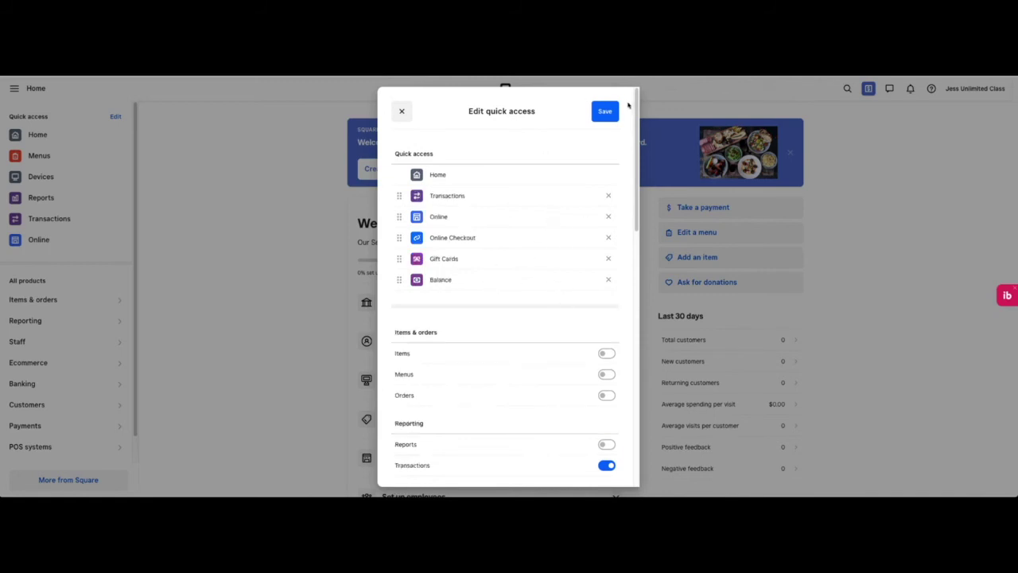
click(606, 116)
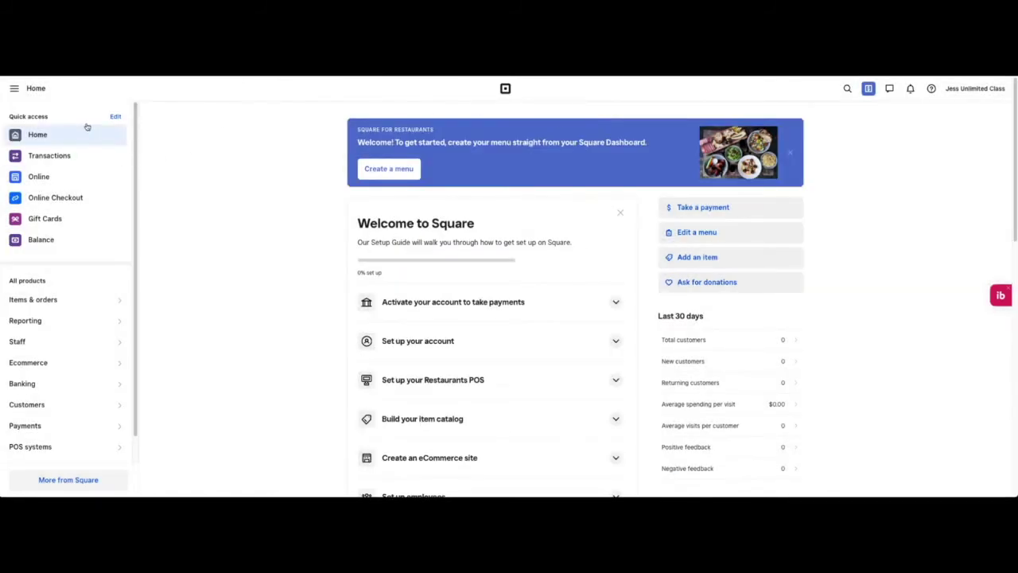
Step: View the Items & orders, Reporting, Staff, Ecommerce, Banking and Customers flyouts in All products
scroll(96, 231, down, 1)
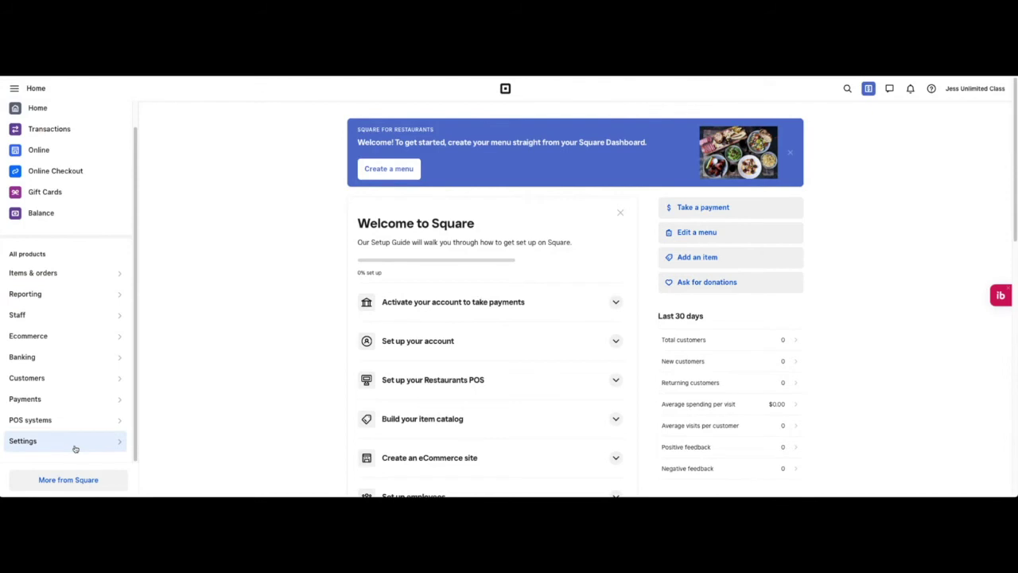
scroll(75, 448, down, 2)
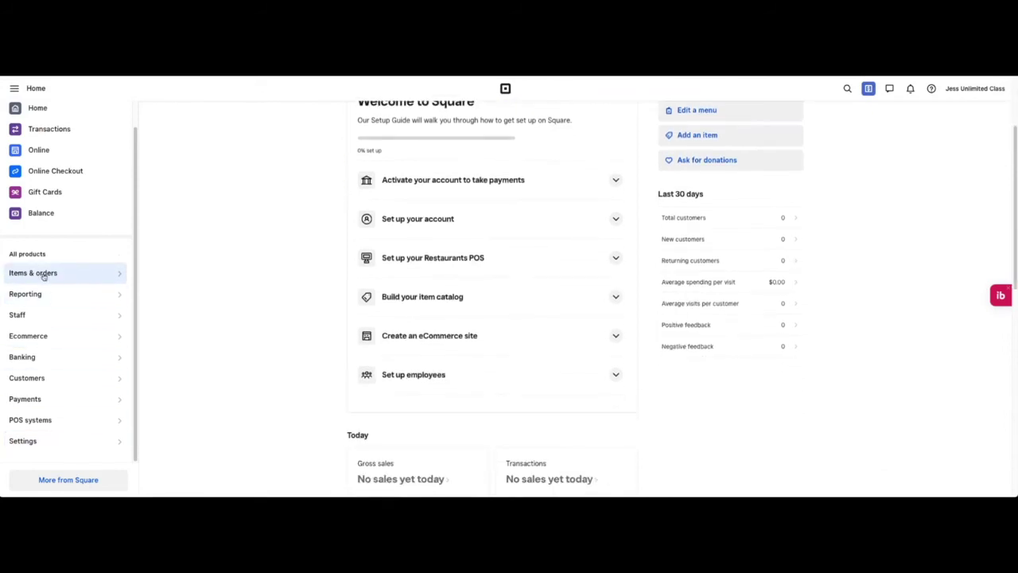
scroll(289, 297, up, 2)
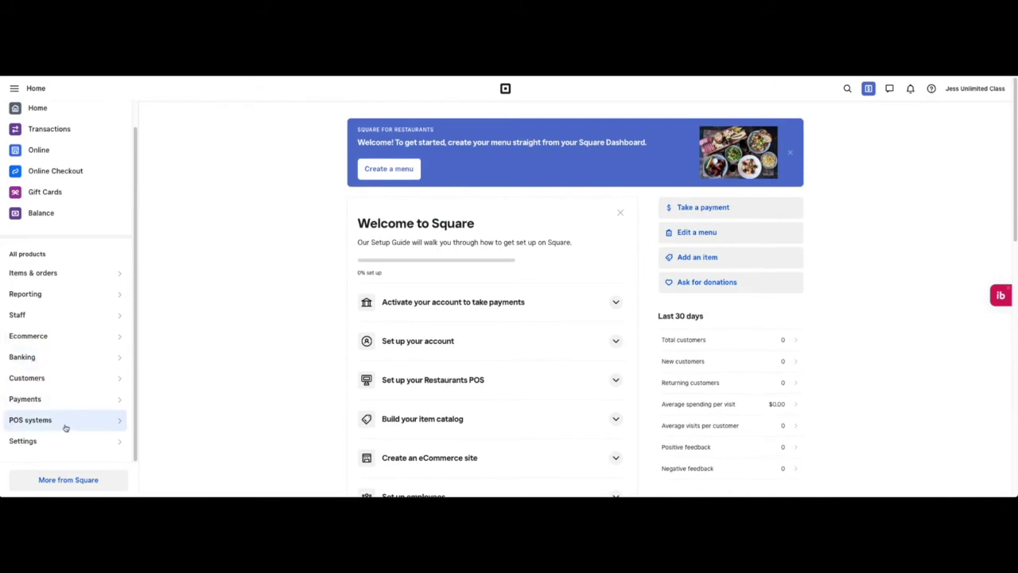
click(77, 275)
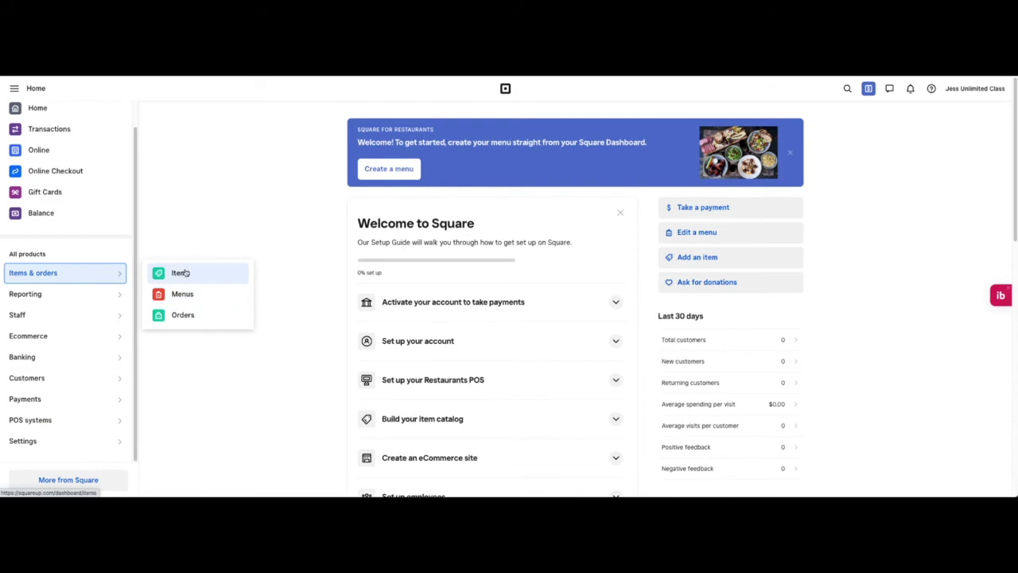
click(118, 295)
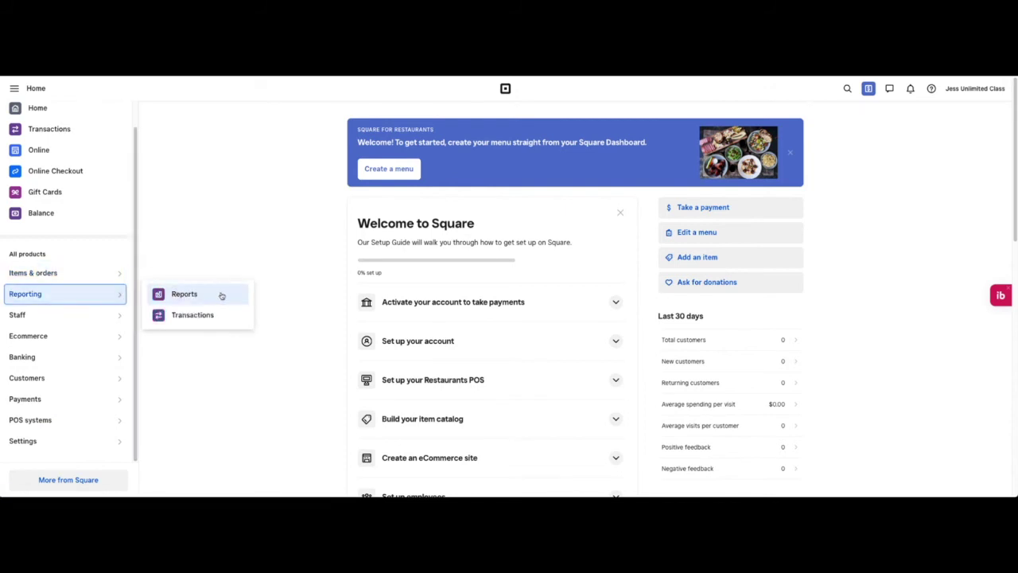
click(124, 319)
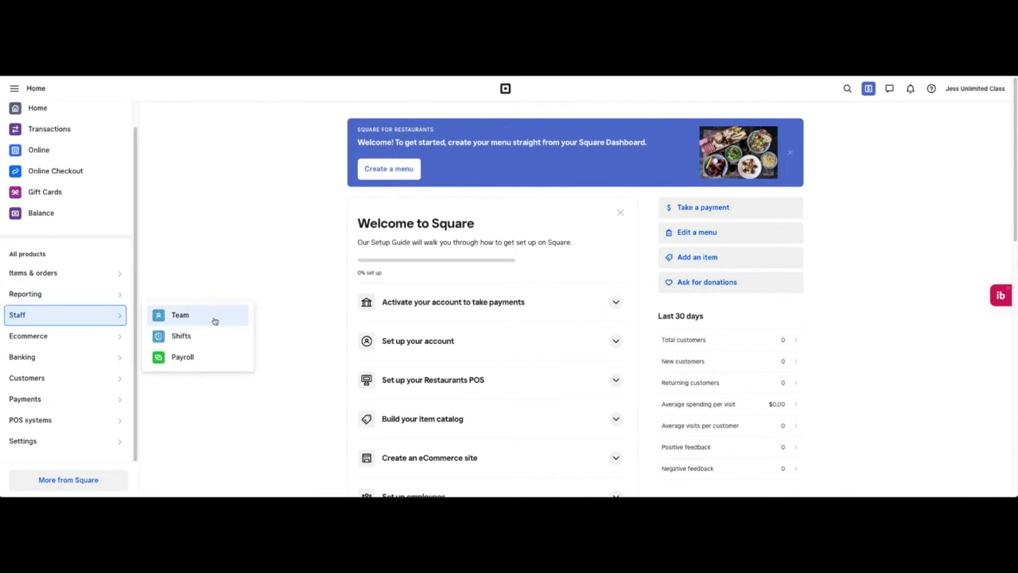
click(85, 340)
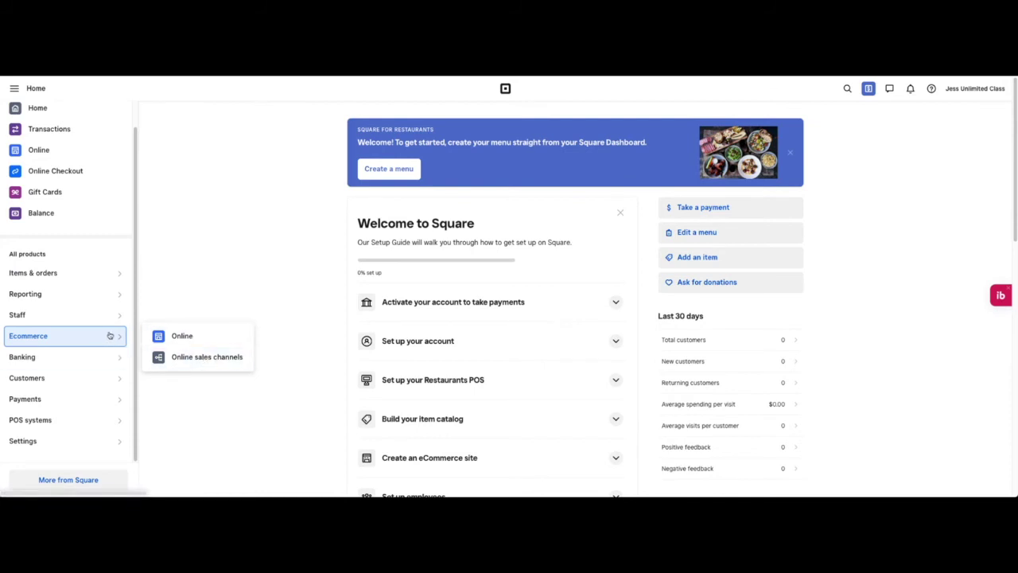
click(112, 355)
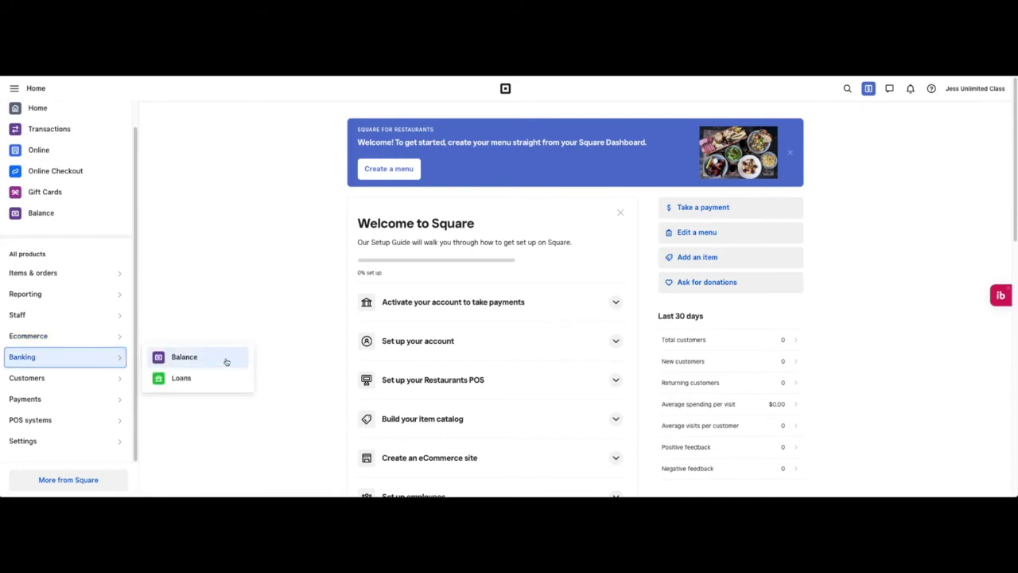
scroll(115, 356, down, 1)
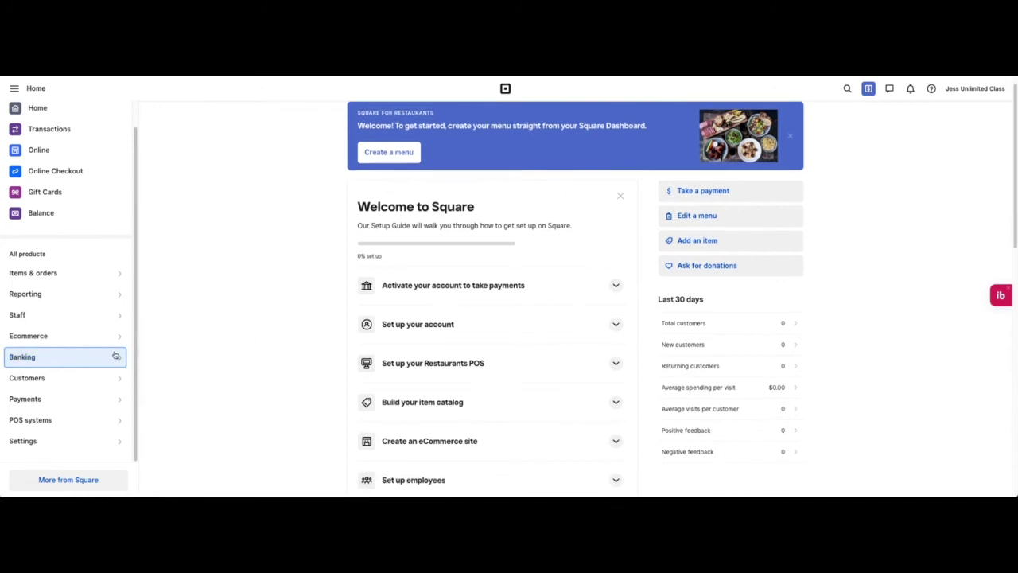
click(120, 377)
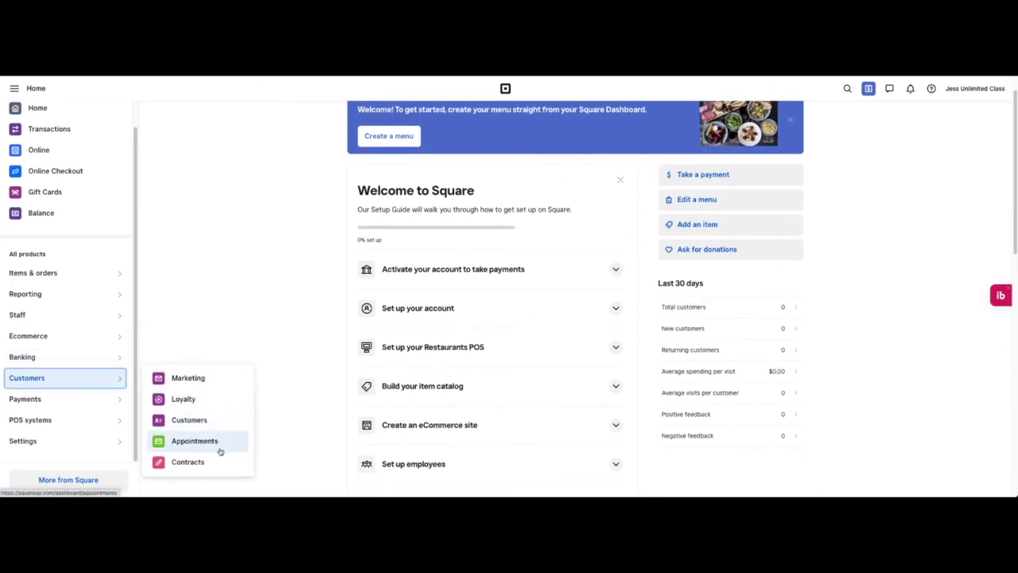
Step: View the Payments, POS systems and Settings flyouts, then open the More from Square overview
click(88, 400)
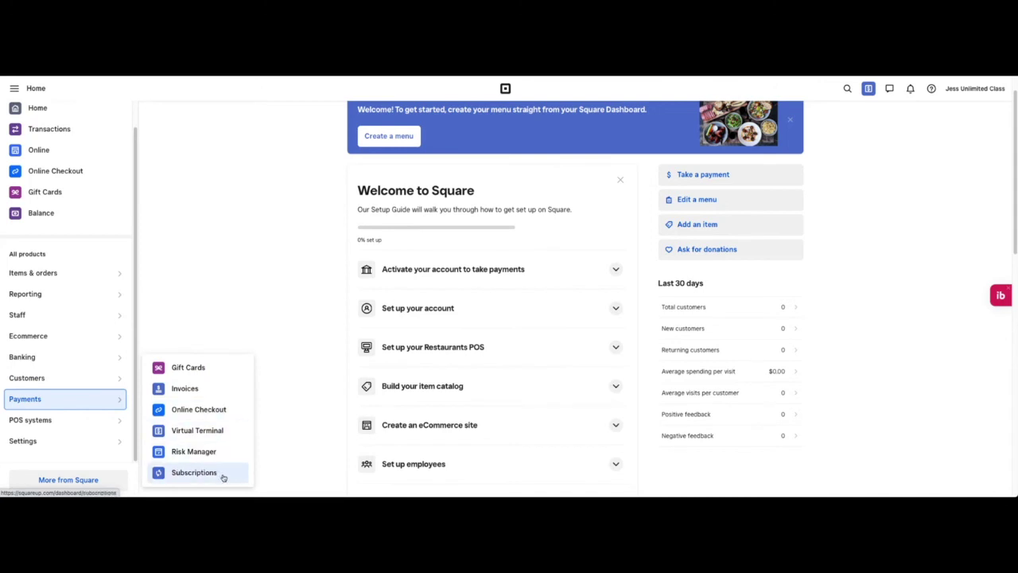
click(117, 422)
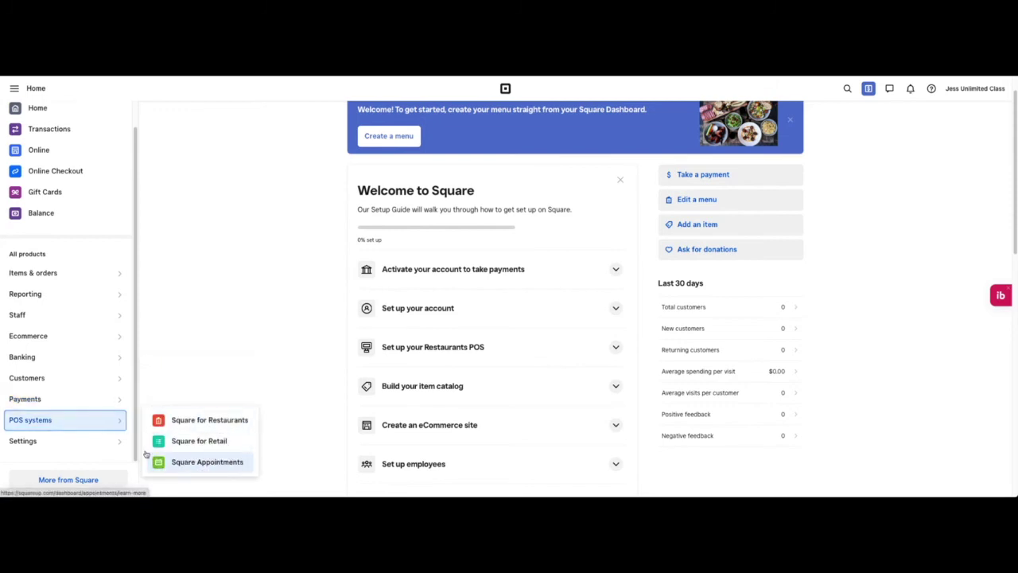
click(107, 441)
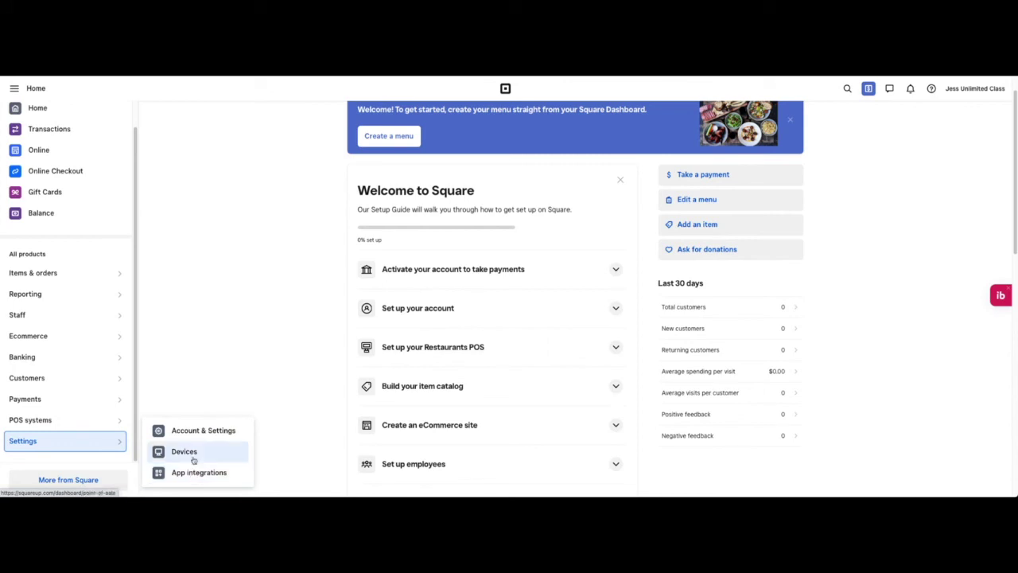
click(202, 387)
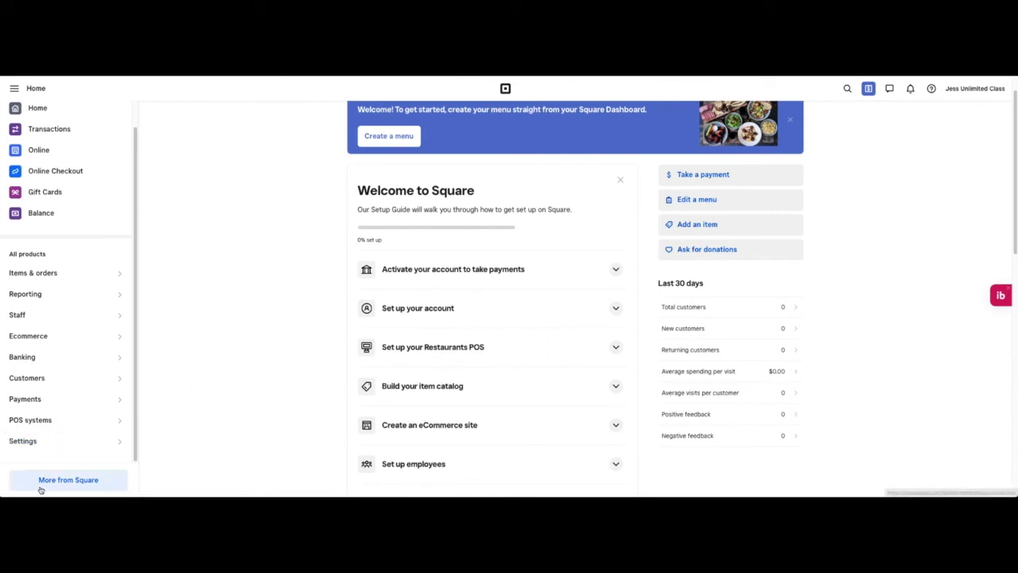
click(68, 481)
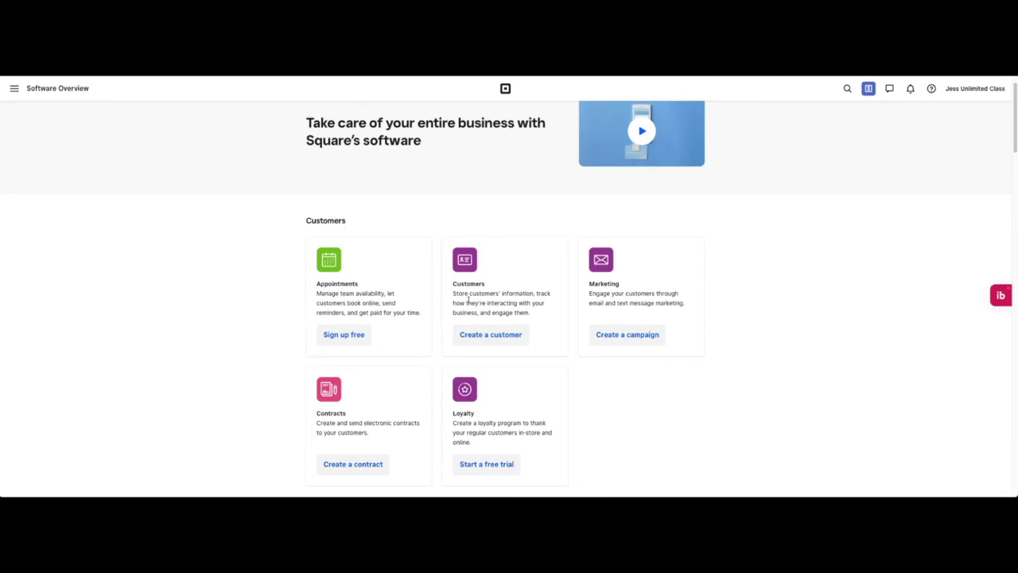
Step: Scroll through the Software Overview product sections and go back to the Home dashboard
scroll(612, 360, down, 2)
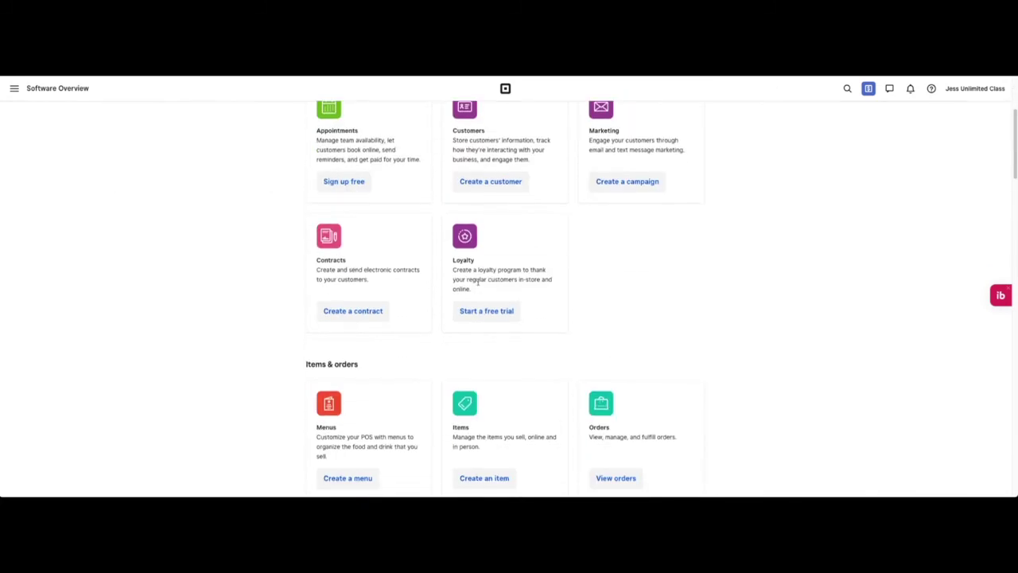
scroll(528, 297, down, 5)
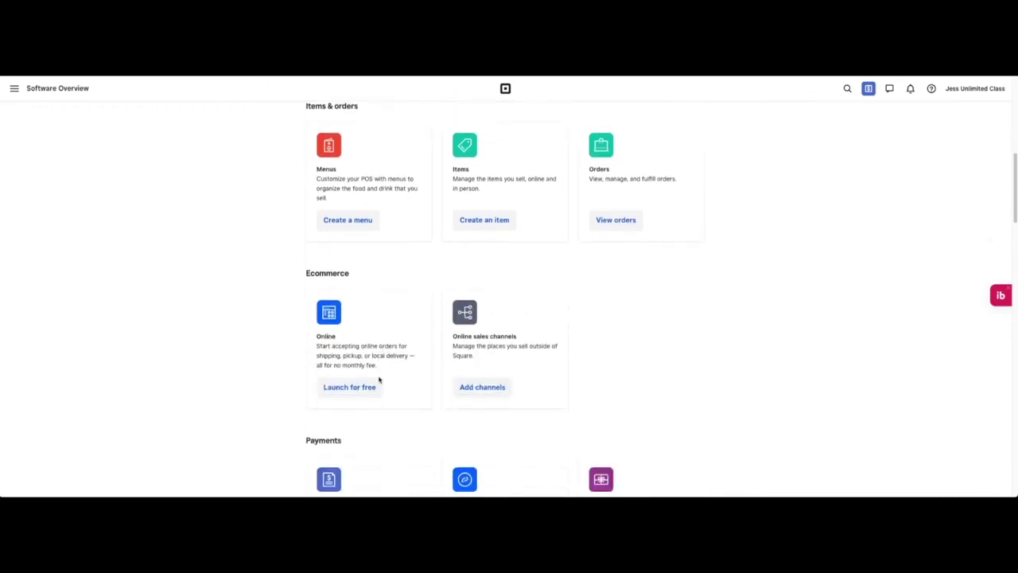
scroll(443, 320, down, 4)
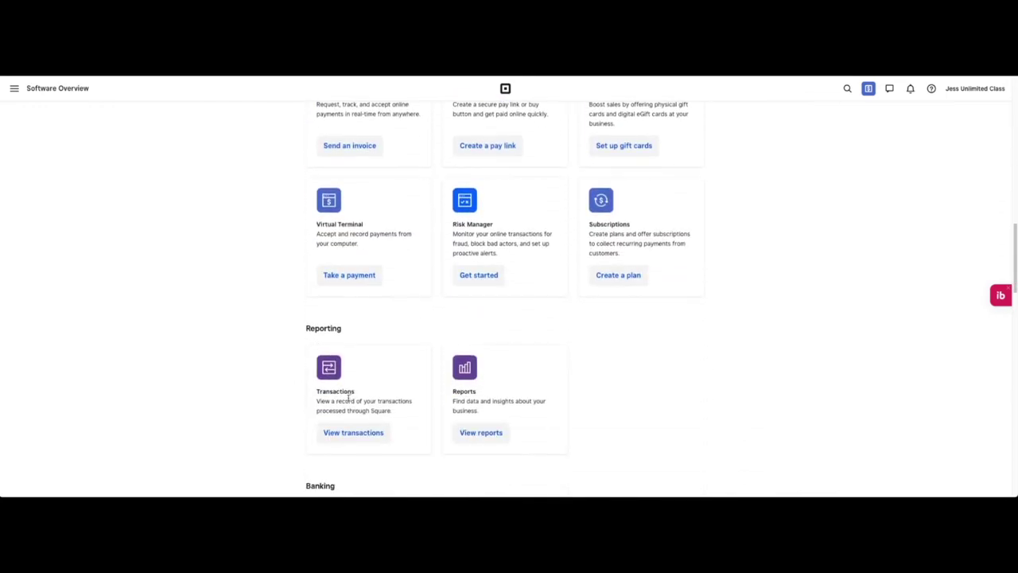
scroll(349, 399, down, 5)
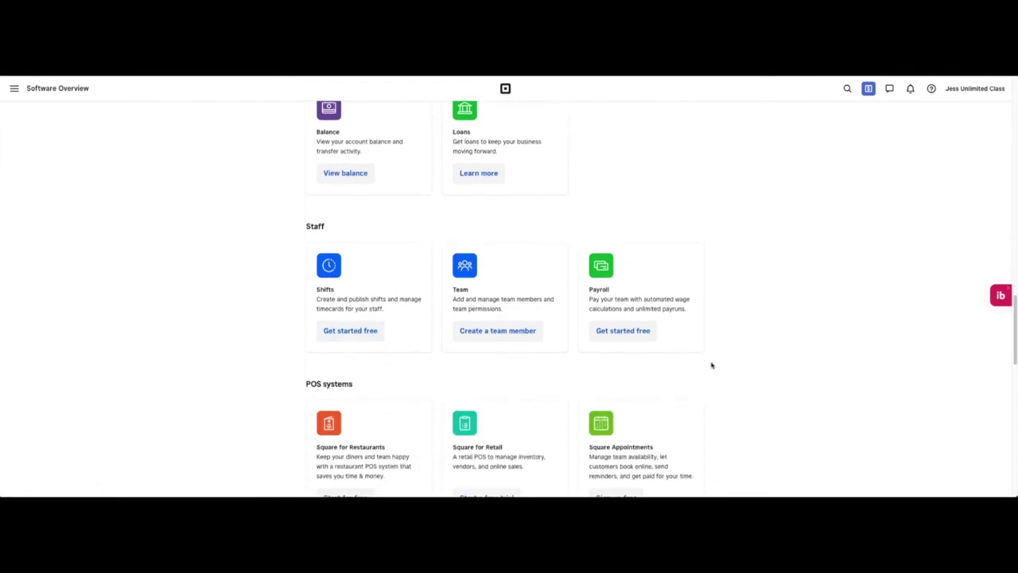
scroll(703, 377, down, 10)
click(22, 136)
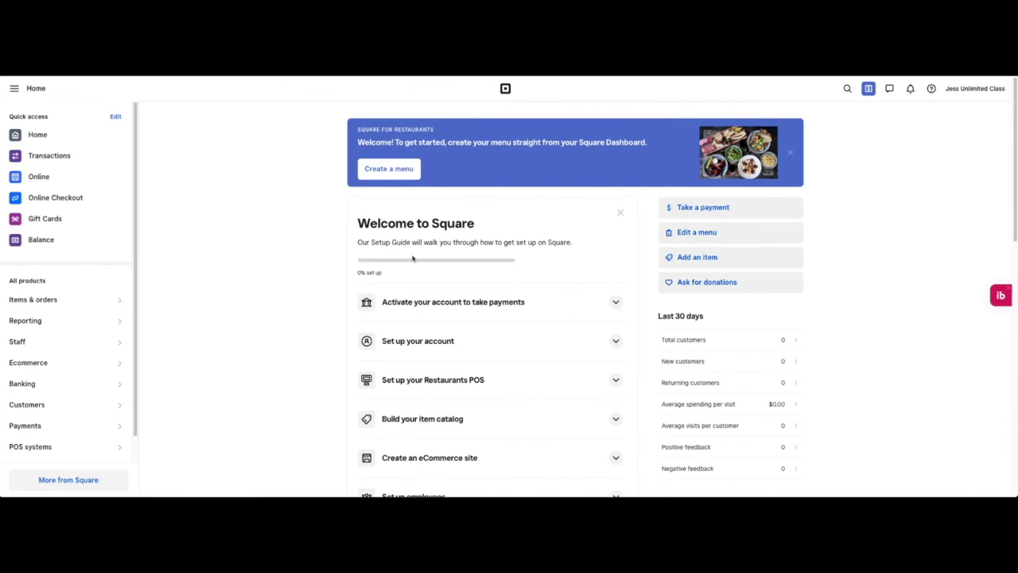
Step: Expand all six Setup Guide steps, from Set up employees up to Activate your account to take payments
scroll(474, 315, down, 1)
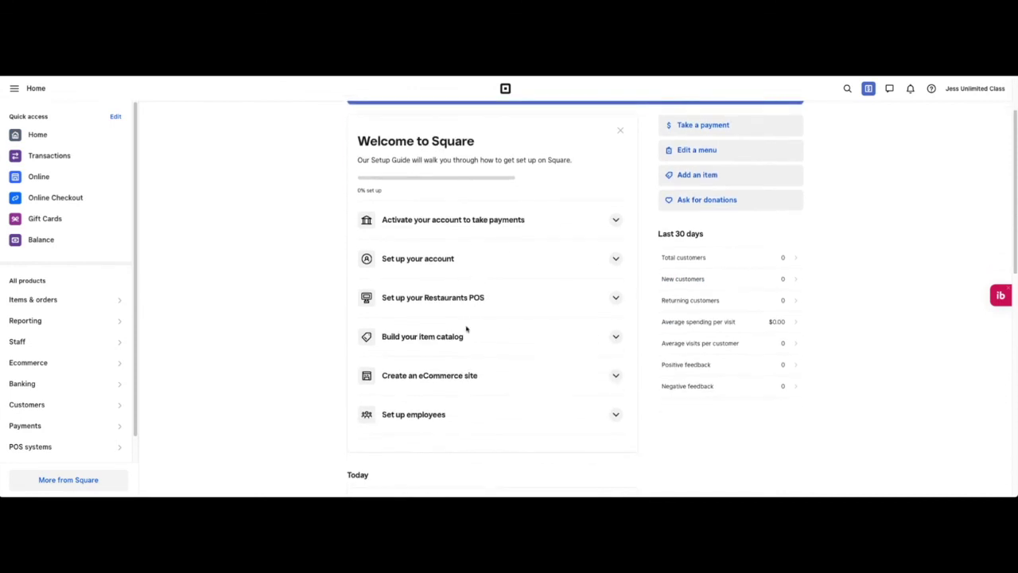
click(616, 415)
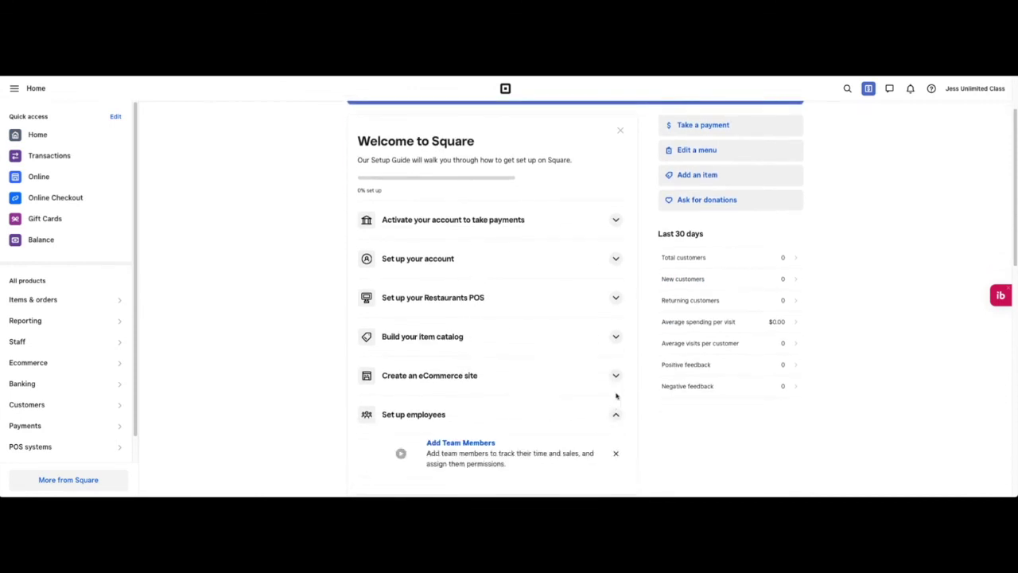
click(616, 378)
click(615, 336)
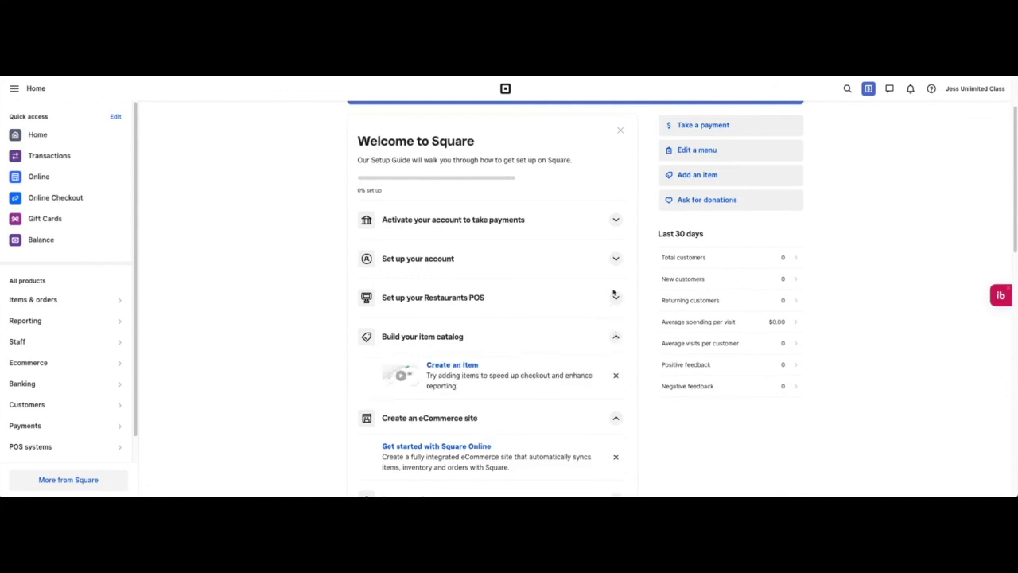
click(616, 296)
click(615, 258)
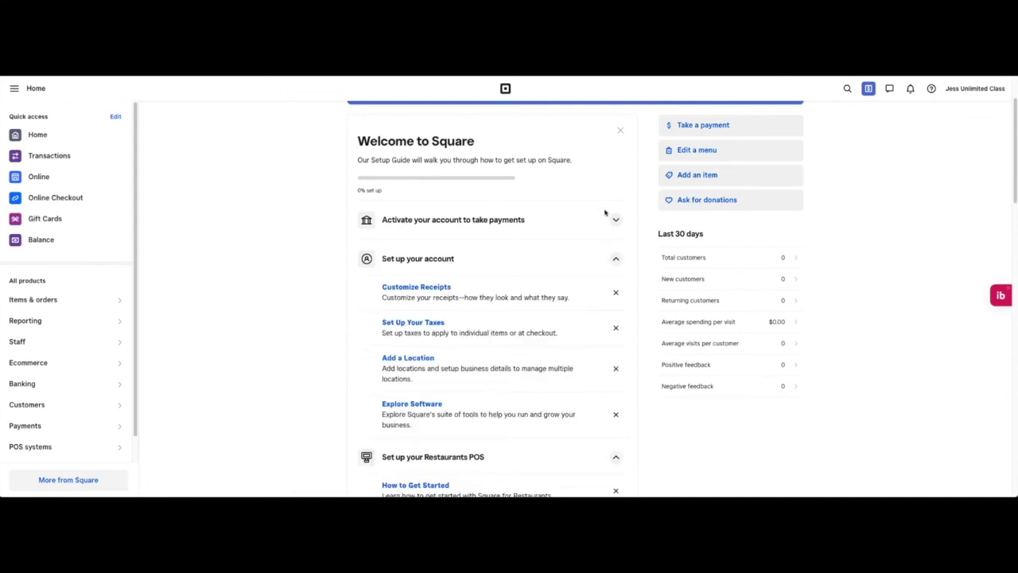
click(617, 221)
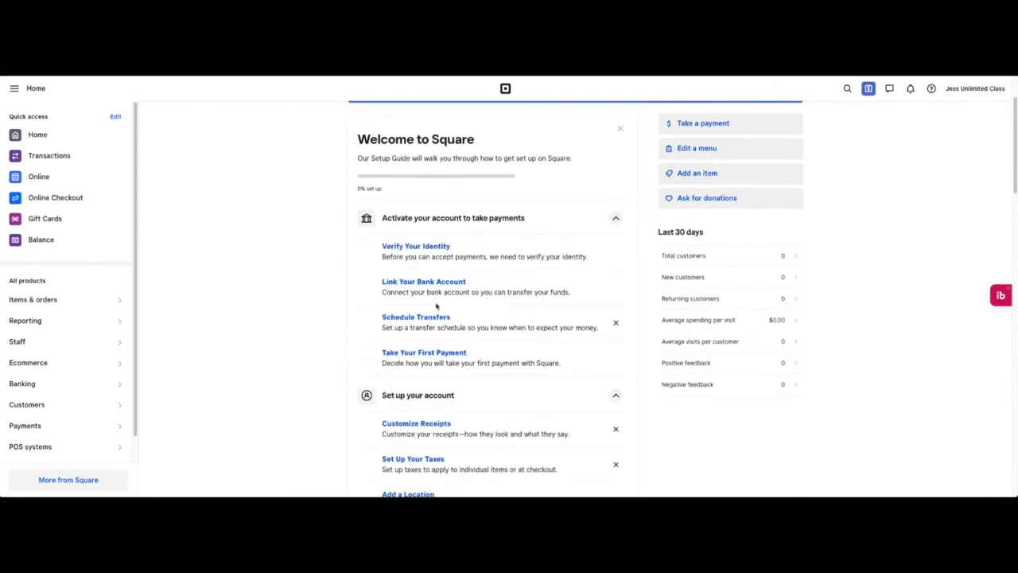
scroll(424, 398, down, 5)
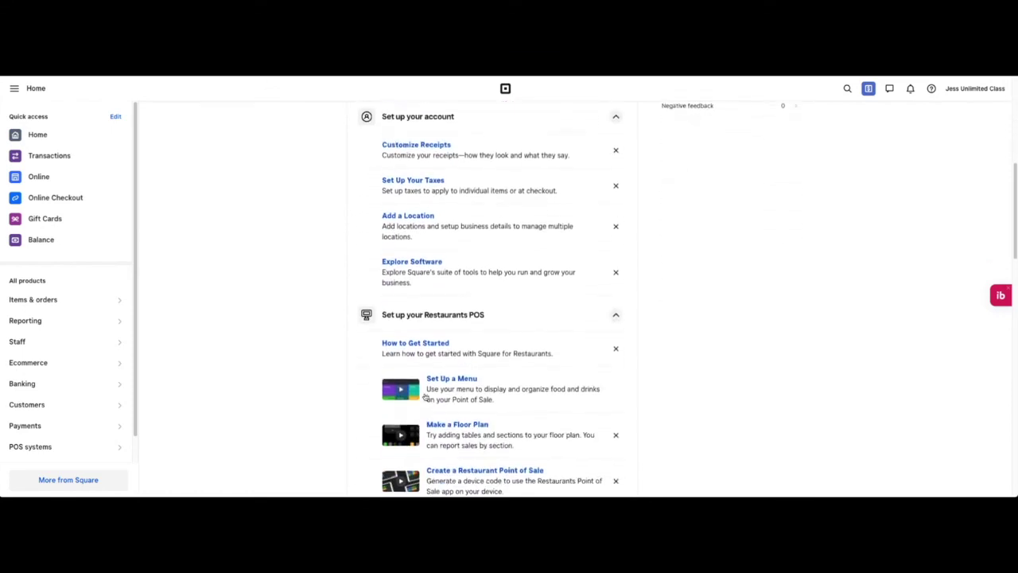
scroll(423, 398, down, 10)
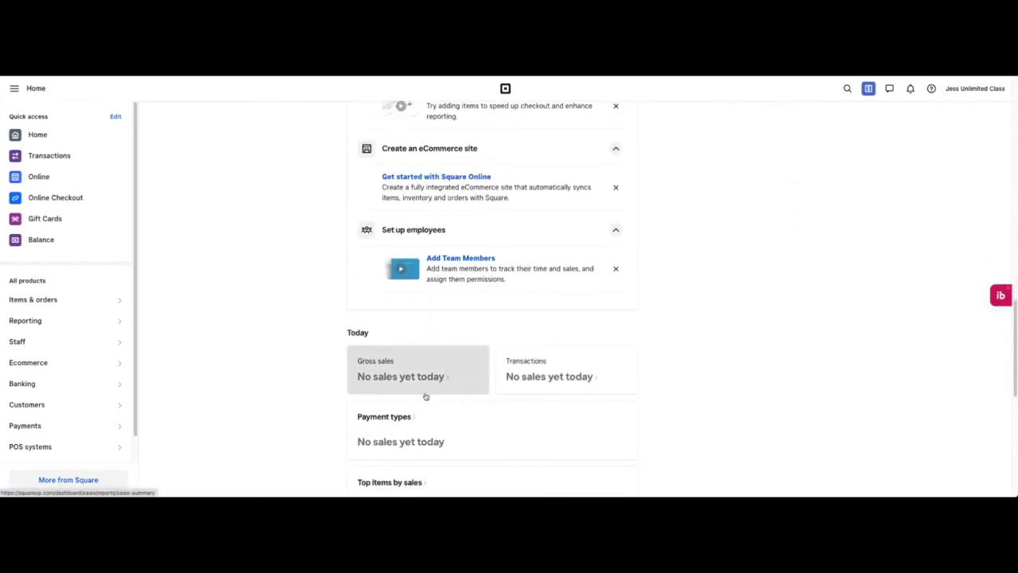
scroll(423, 397, down, 3)
scroll(435, 192, up, 2)
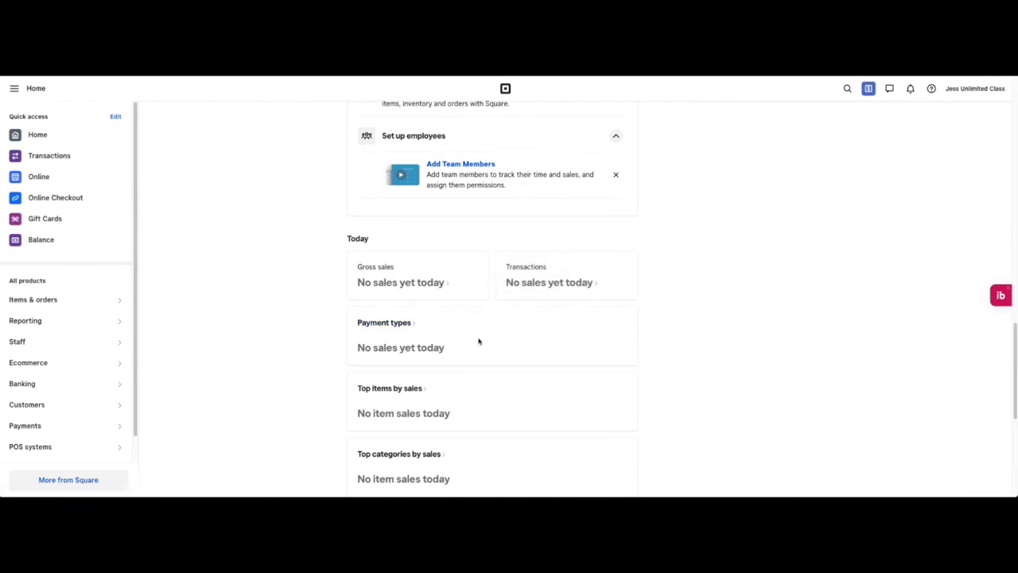
scroll(479, 341, down, 4)
scroll(399, 159, up, 1)
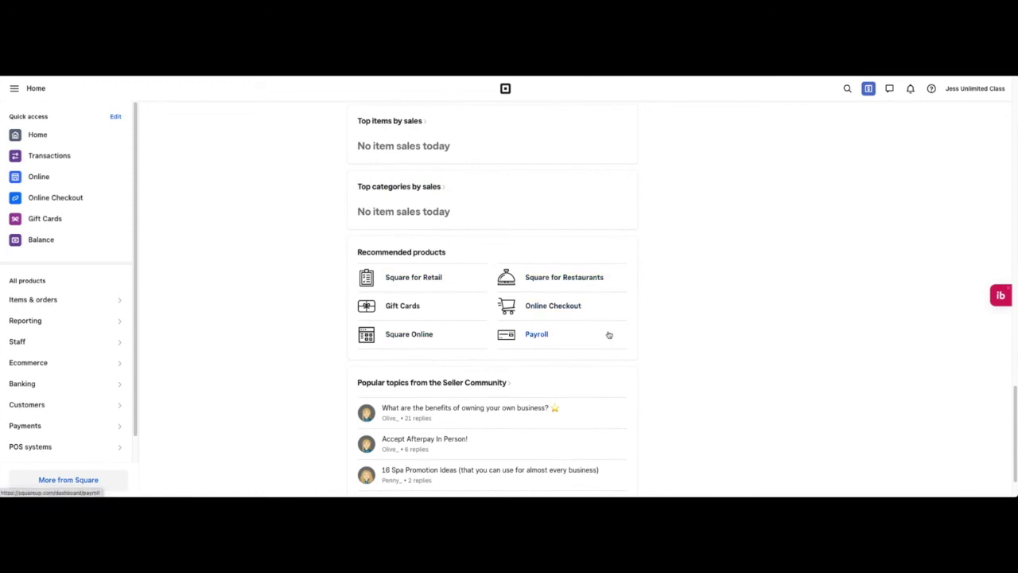
scroll(609, 334, down, 2)
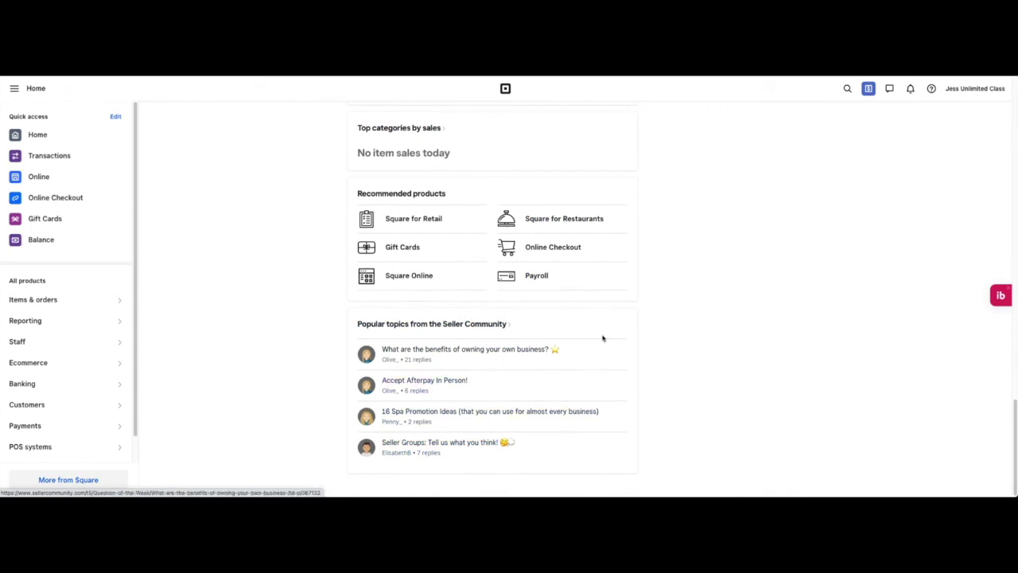
scroll(537, 343, up, 15)
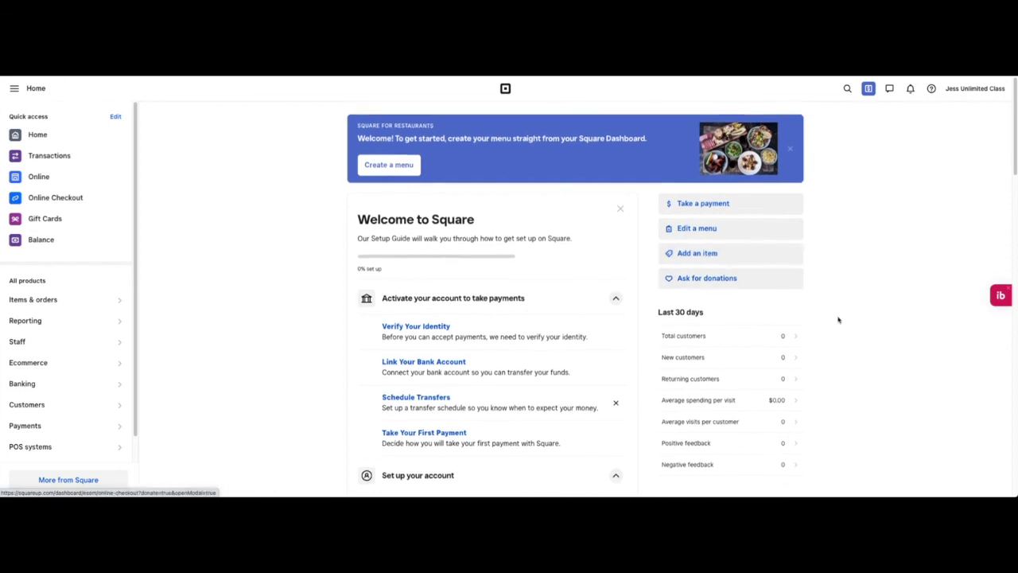
scroll(815, 189, down, 3)
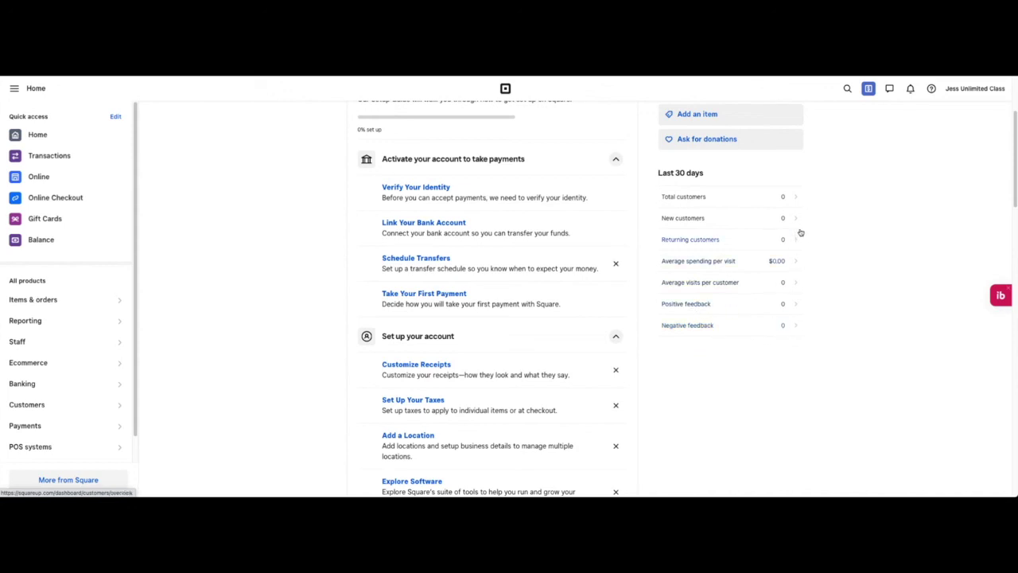
scroll(795, 188, up, 3)
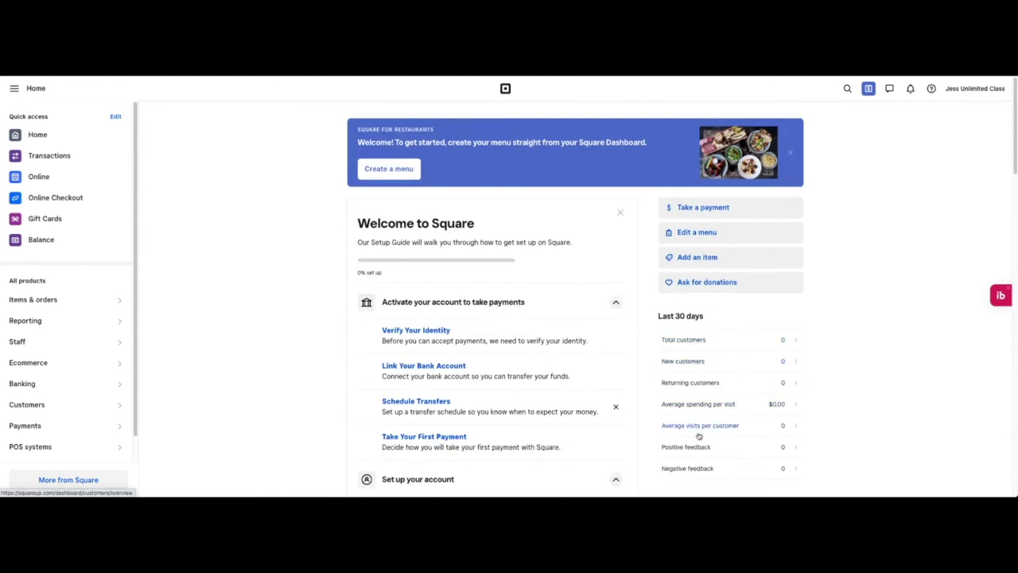
scroll(793, 380, down, 3)
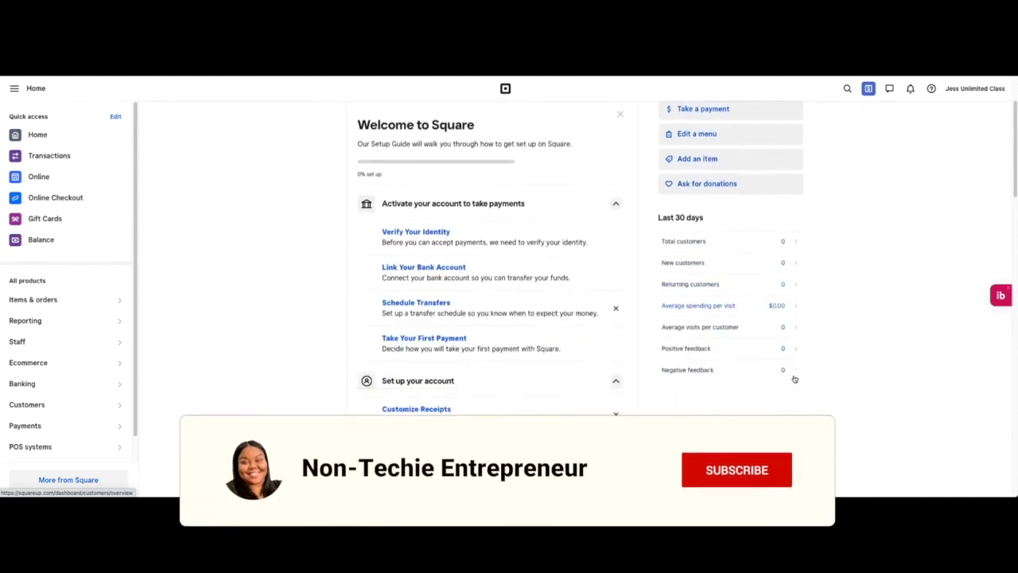
scroll(717, 379, down, 15)
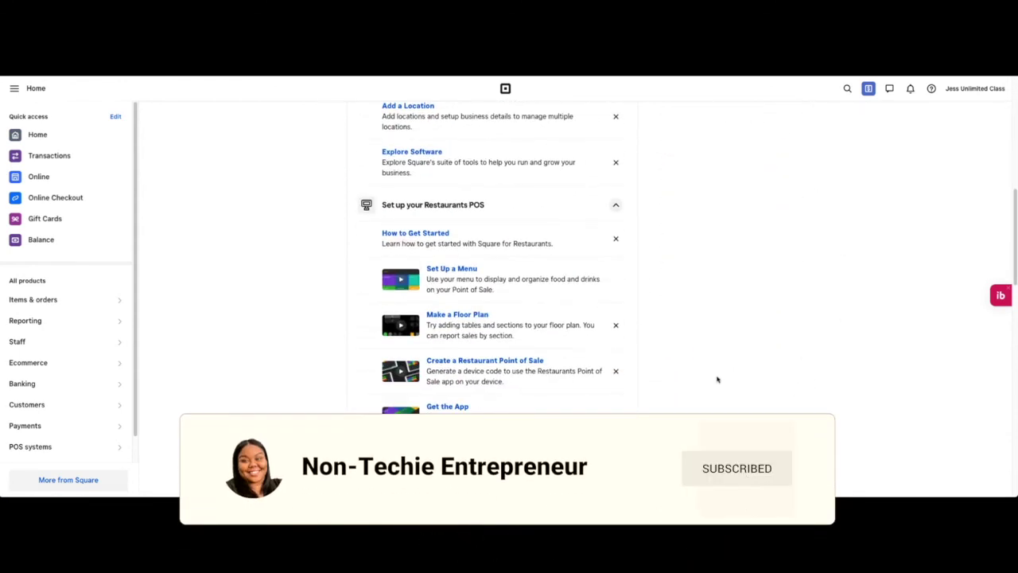
scroll(714, 372, up, 4)
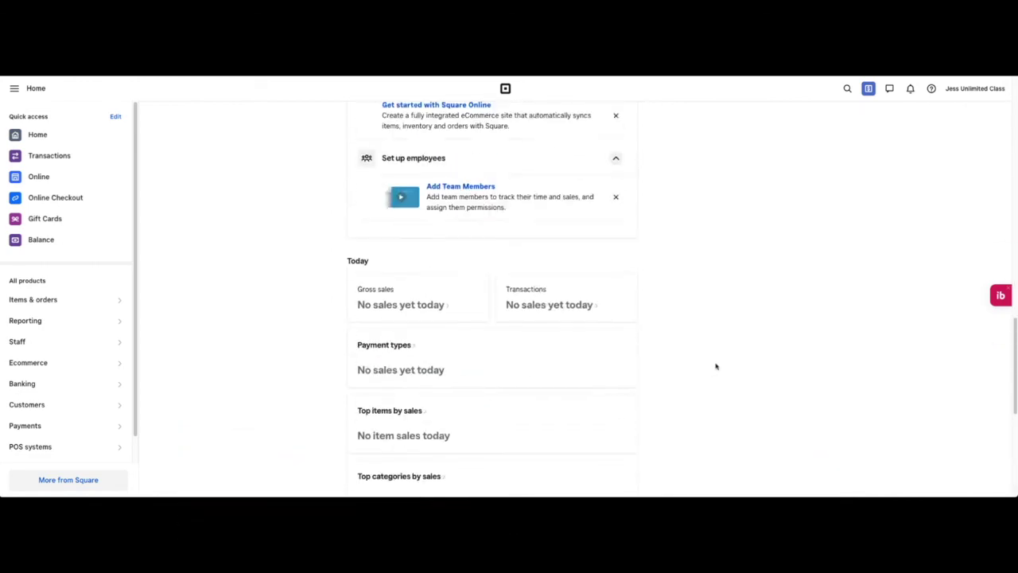
scroll(641, 211, down, 1)
scroll(660, 290, up, 10)
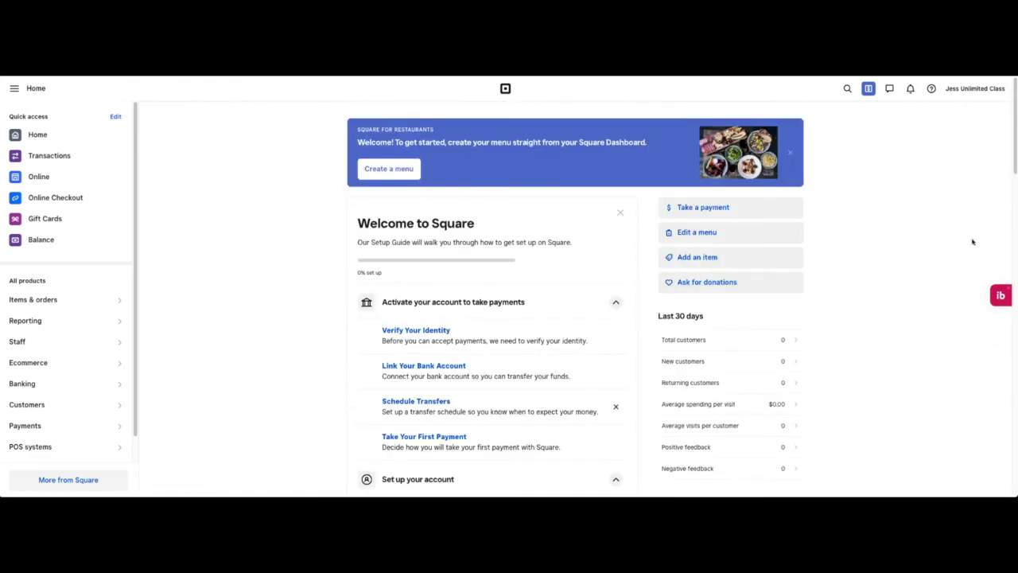